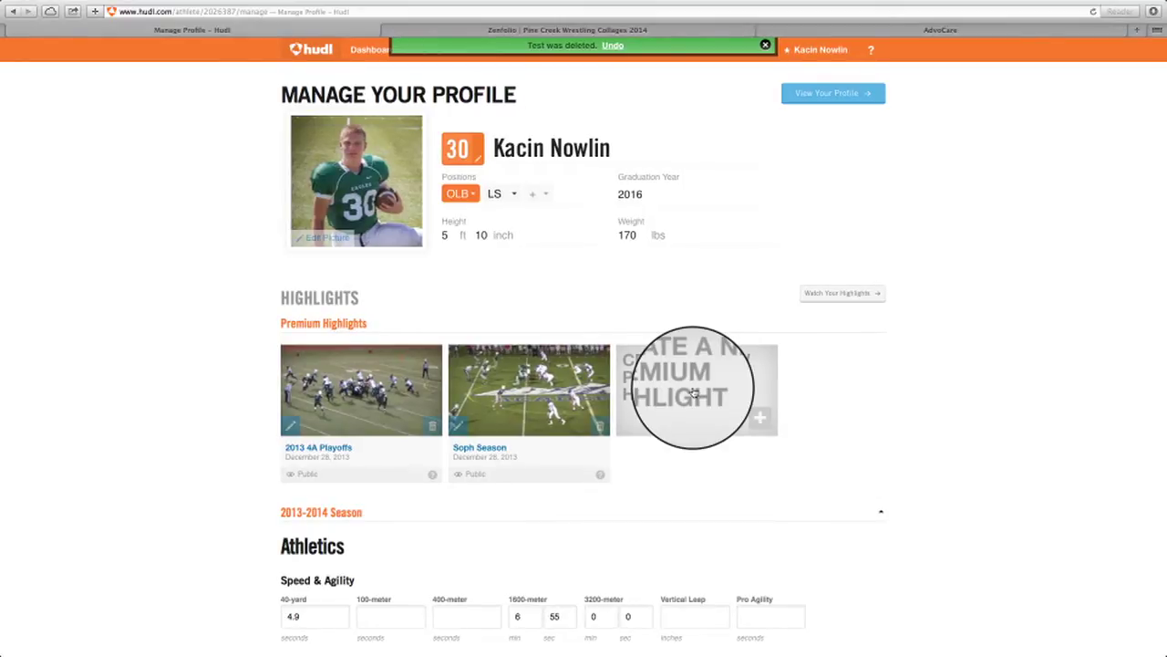
Start a new premium highlight titled 'test' and open the 2013-2014 Football library.
click(694, 392)
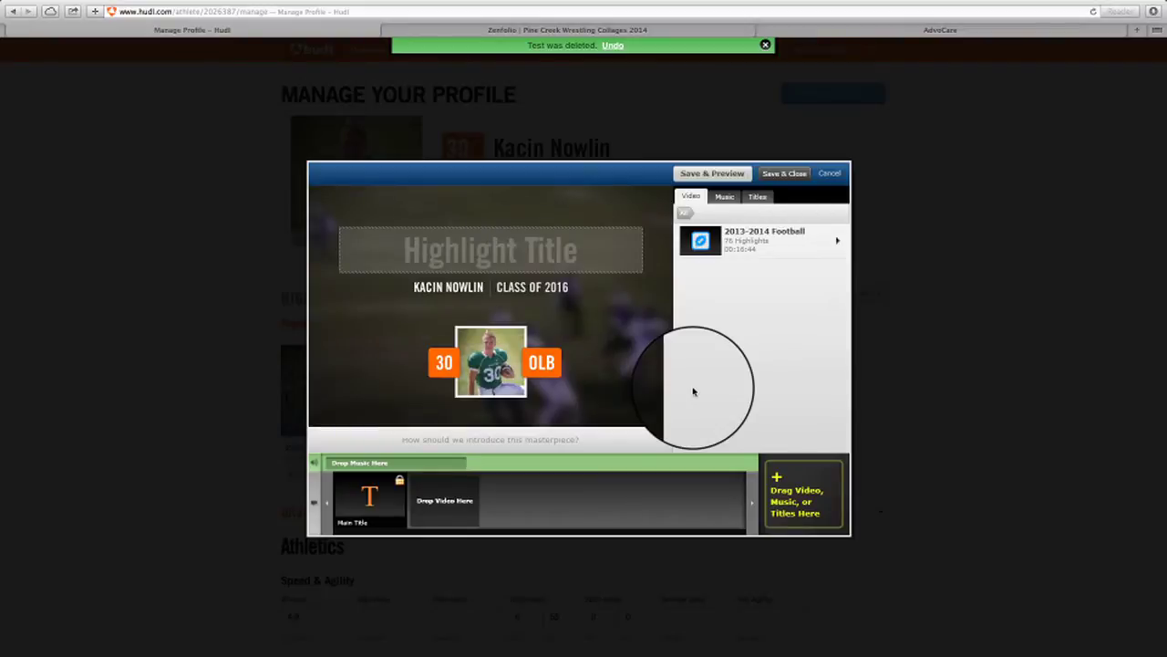
click(550, 259)
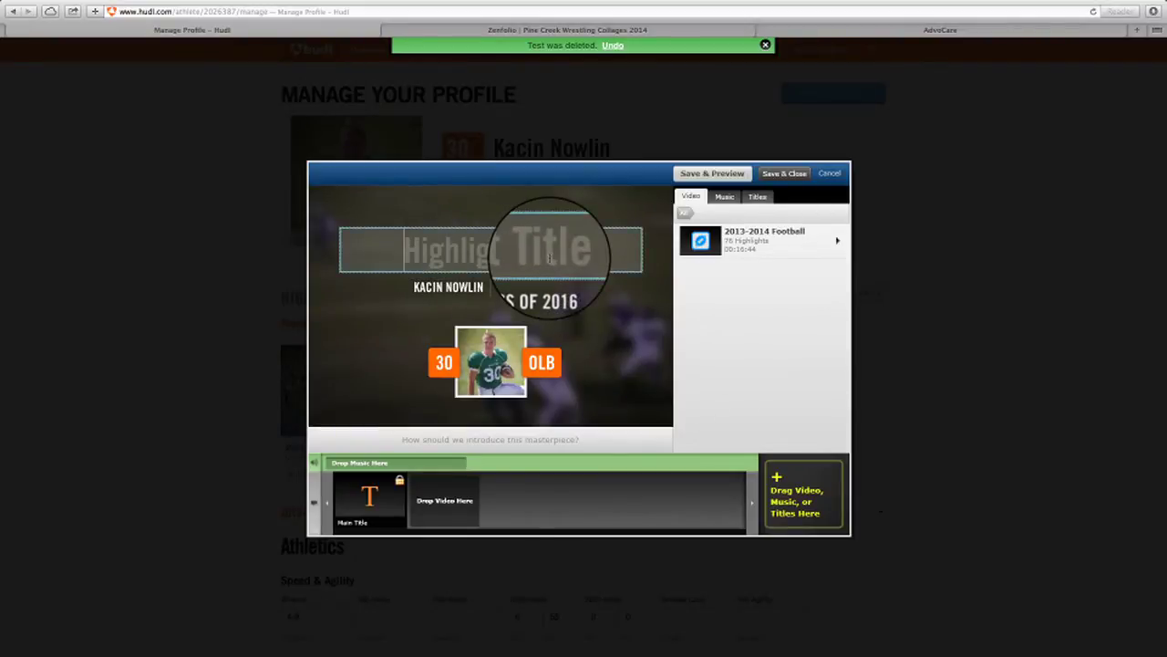
text(test)
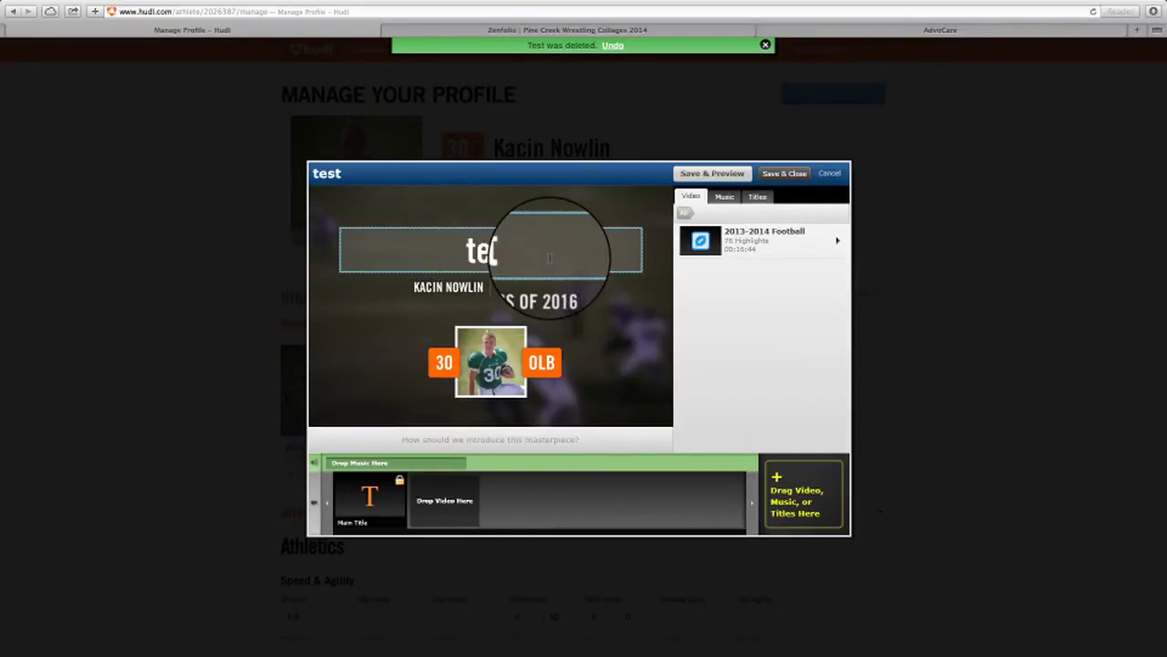
mouse_move(837, 242)
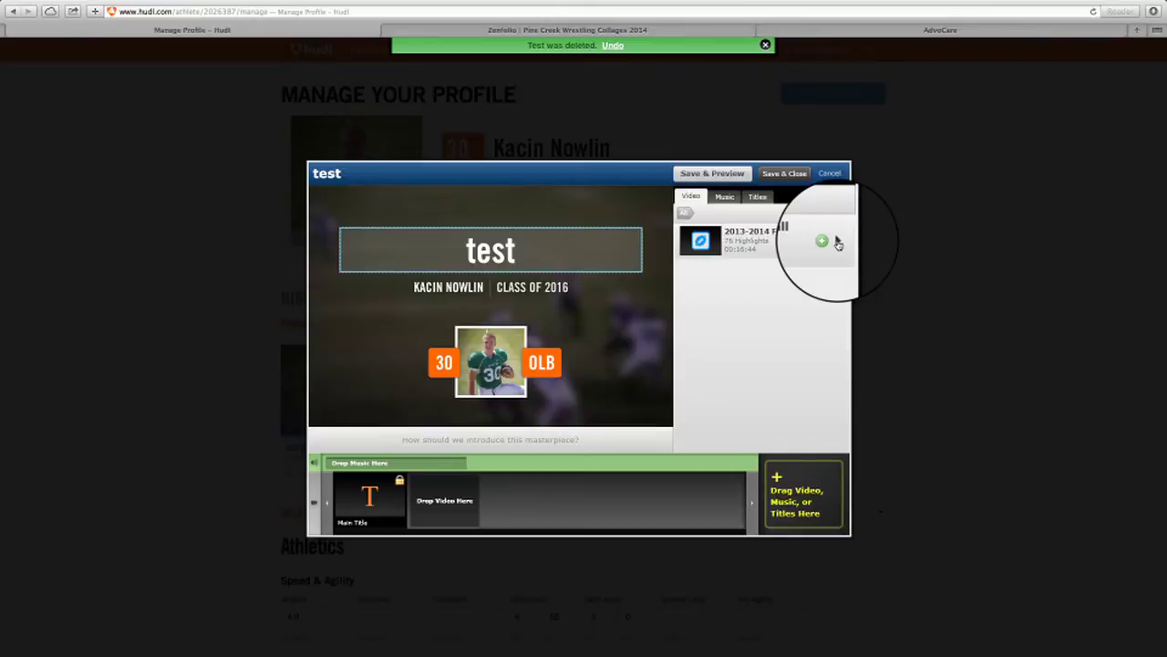
click(838, 243)
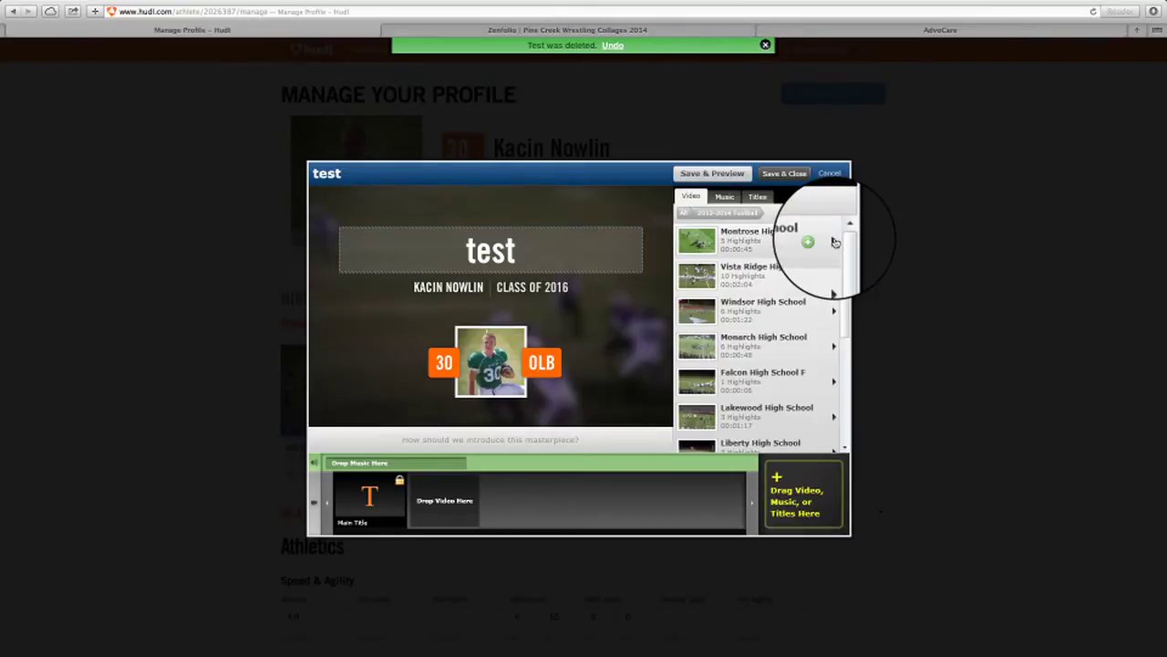
Add Clip 1 from the Montrose High School game after the title and spotlight the player.
click(835, 242)
drag(780, 239, 461, 504)
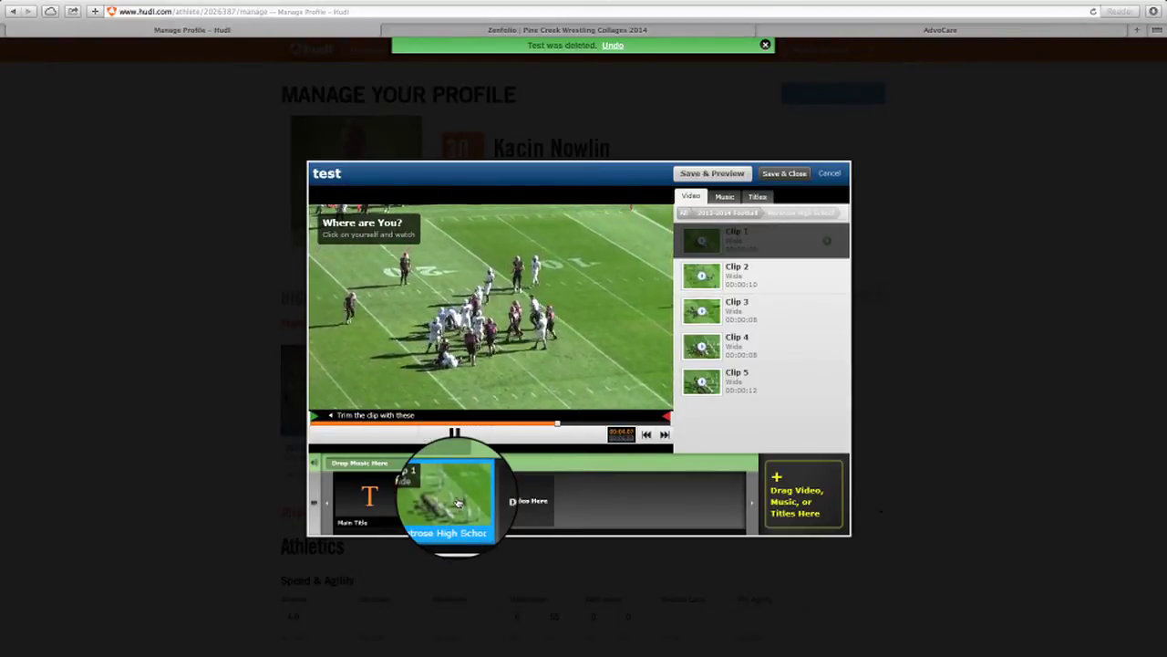
click(456, 435)
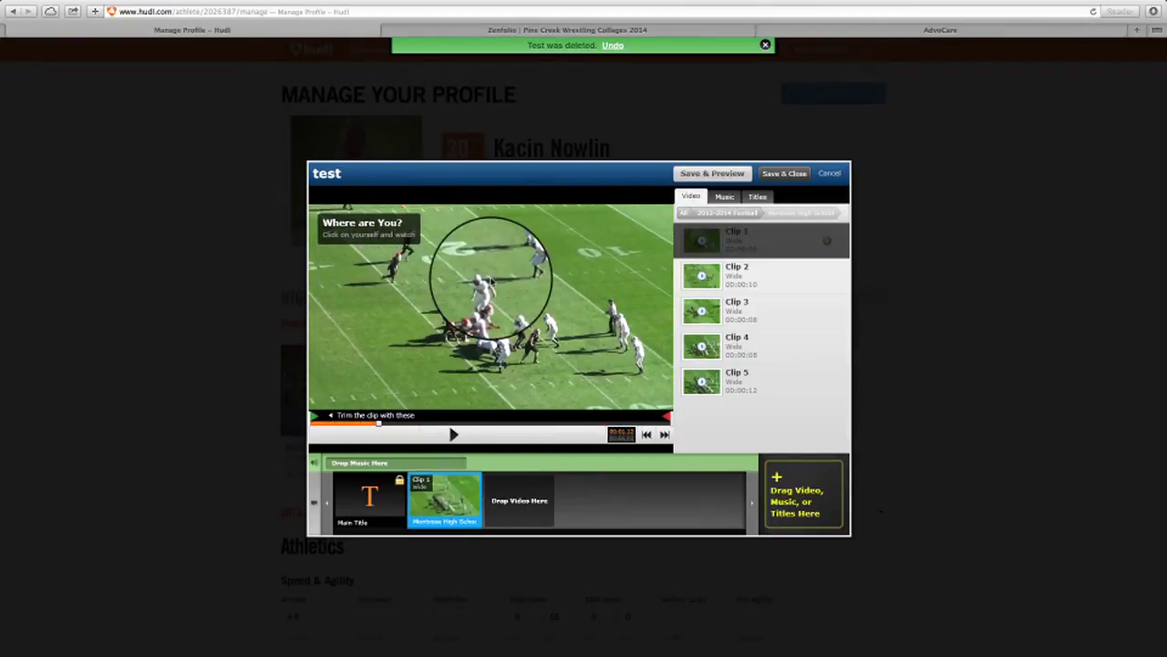
click(484, 282)
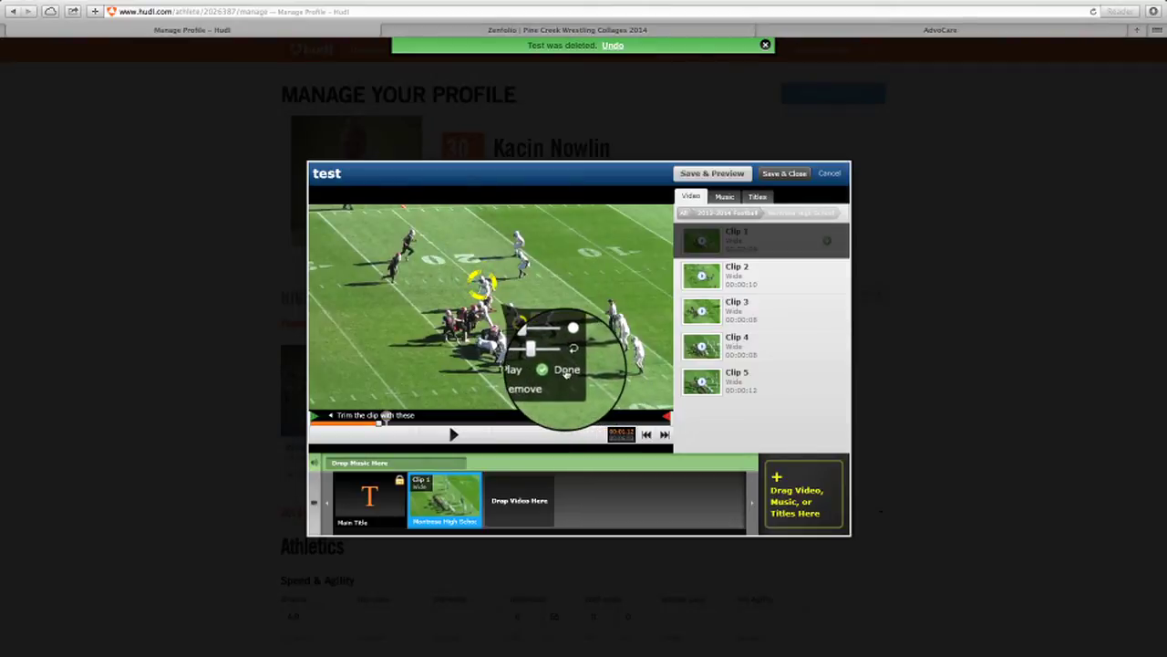
click(566, 373)
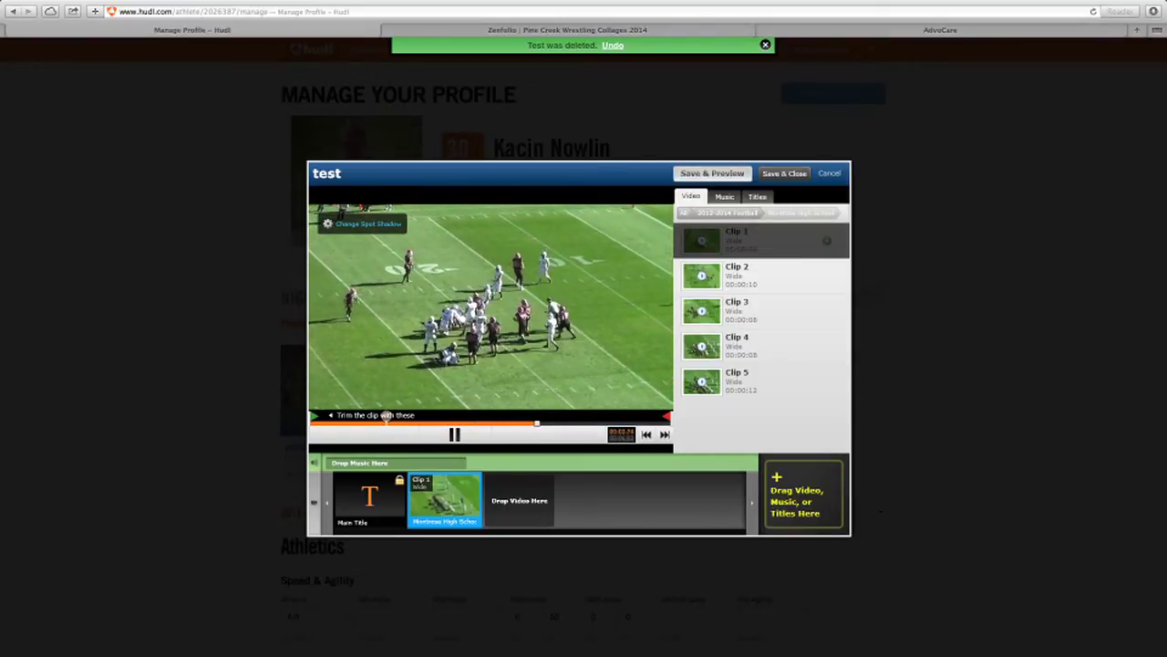
Preview the highlight, trim Clip 1's end point earlier, and save and close it.
drag(667, 416, 649, 418)
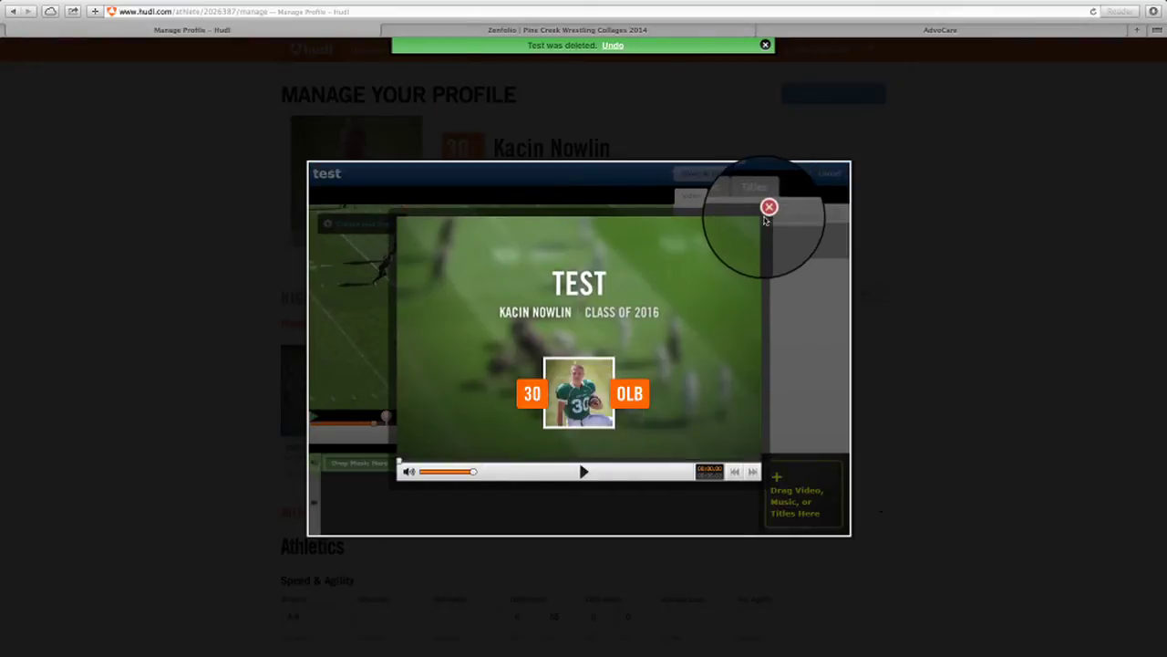
click(769, 207)
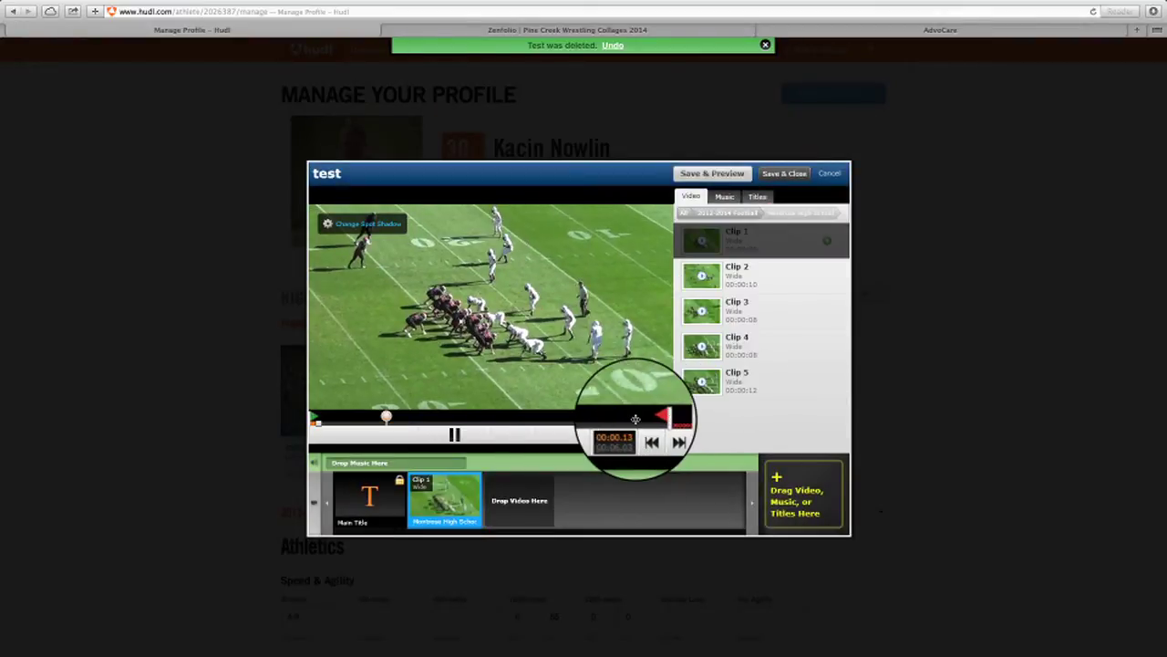
drag(664, 416, 554, 417)
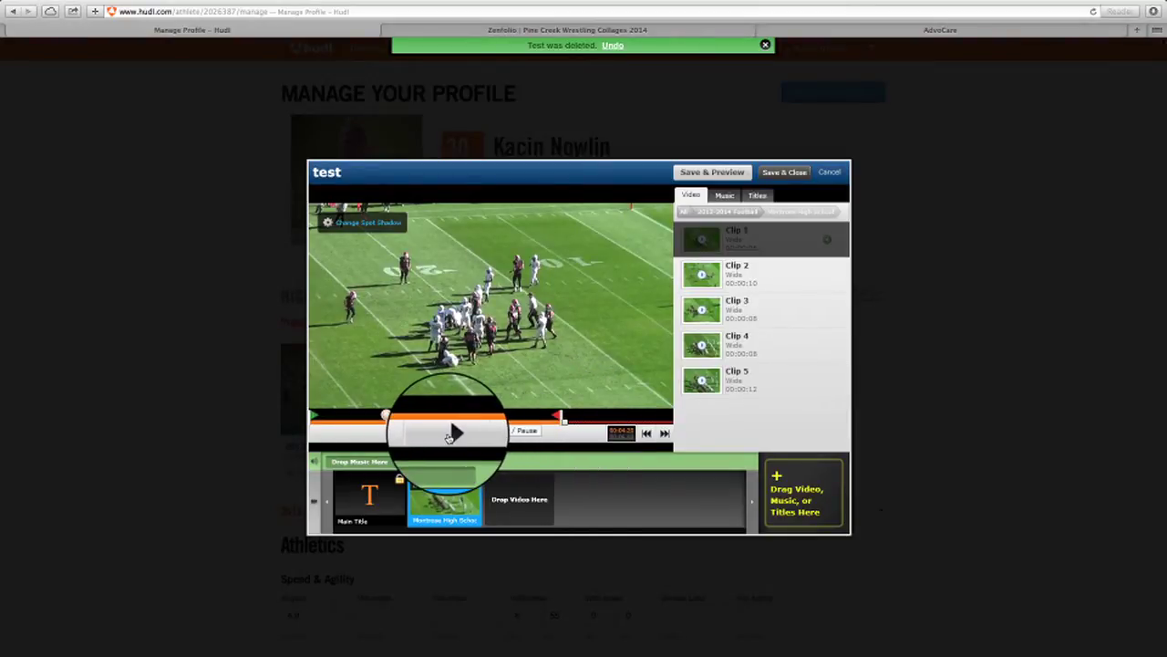
click(785, 171)
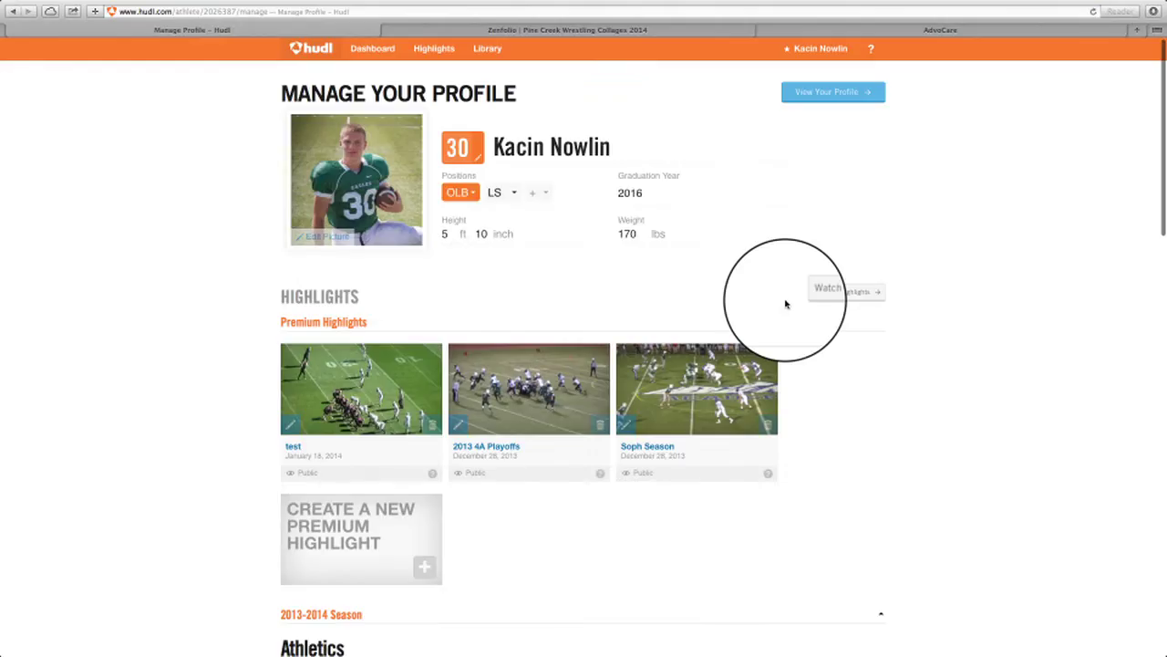
Go to the public profile and play the TEST highlight from its highlights list.
click(836, 92)
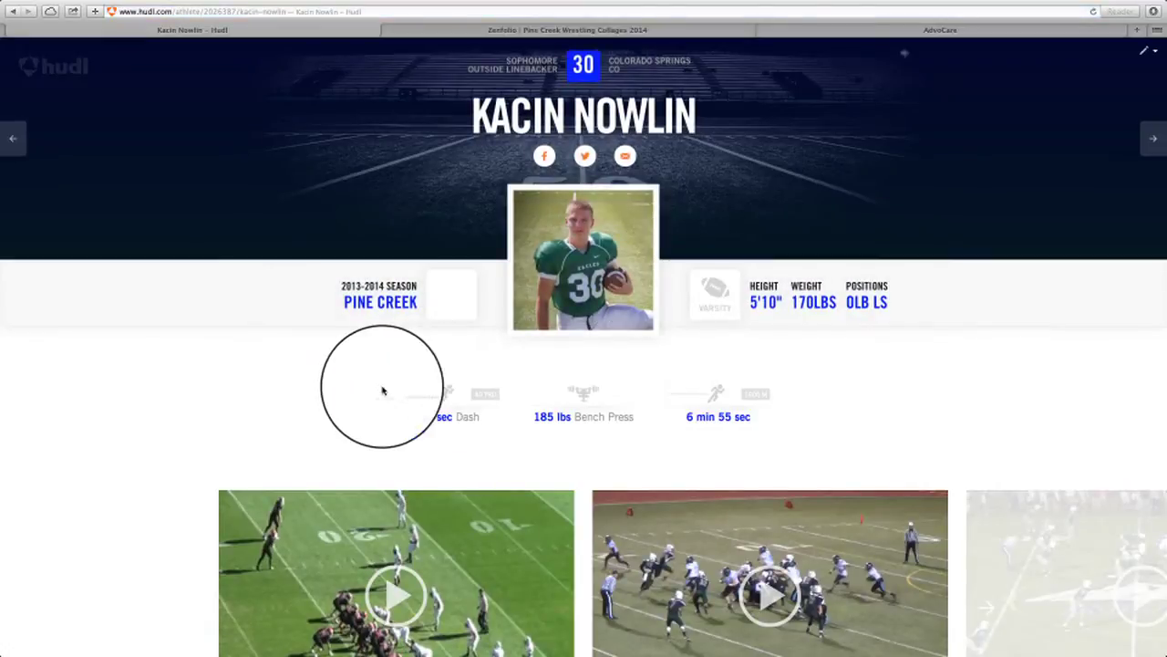
scroll(372, 390, down, 2)
scroll(372, 389, down, 4)
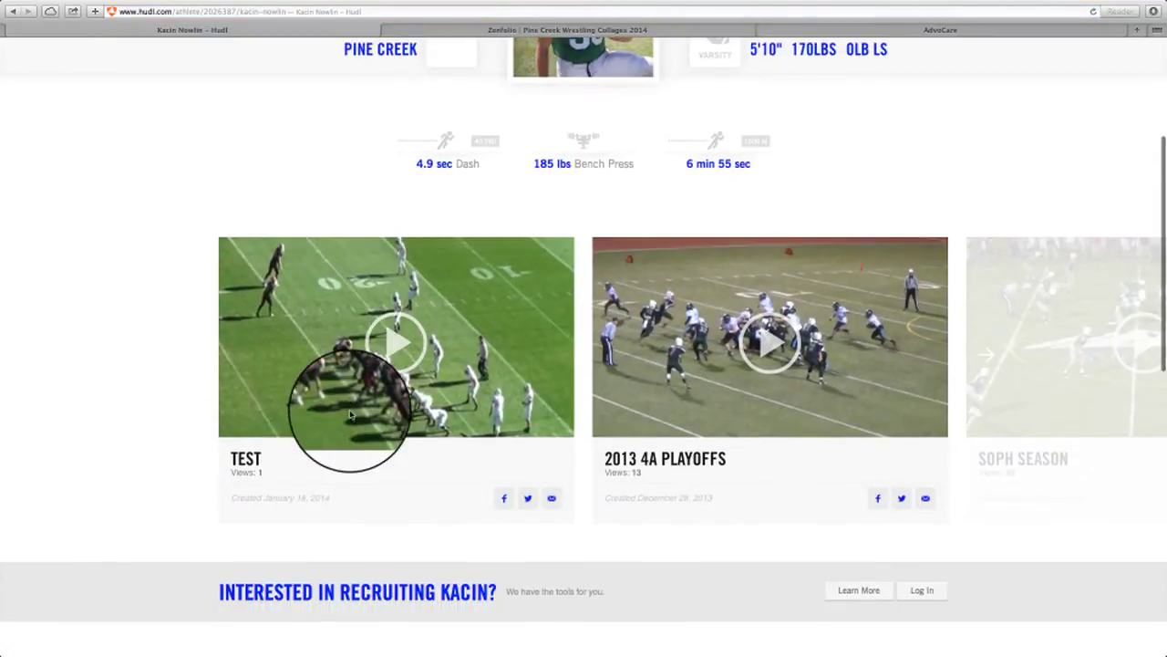
click(415, 333)
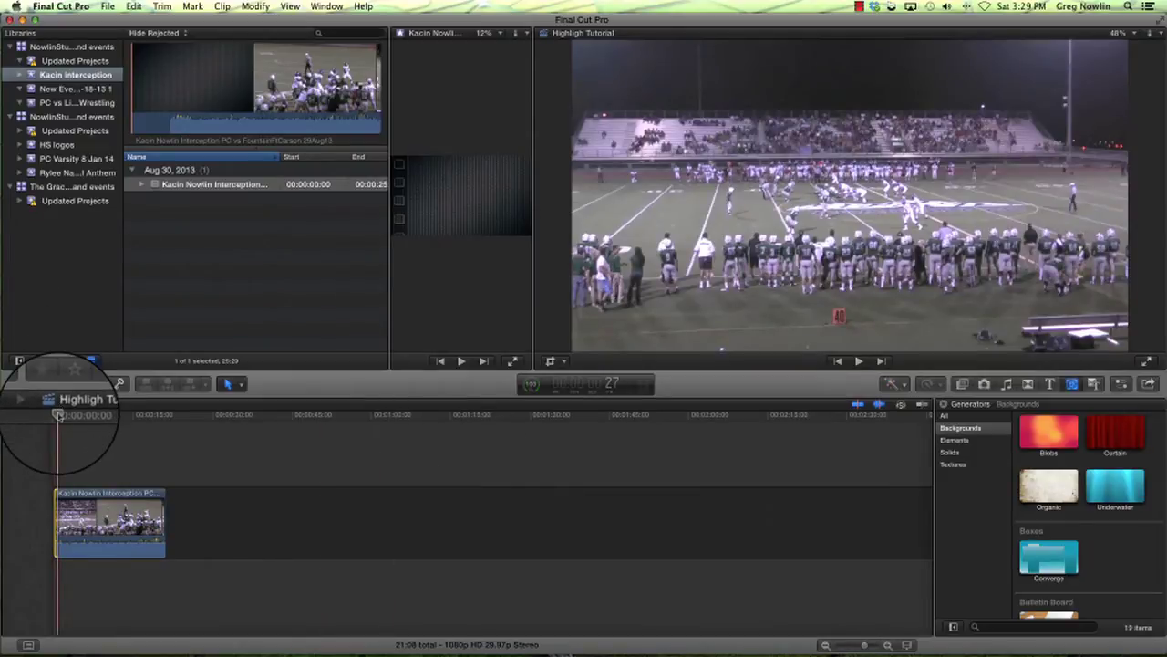
Move the playhead to 4:24 on the interception clip in the Highligh Tutorial timeline.
drag(57, 415, 79, 424)
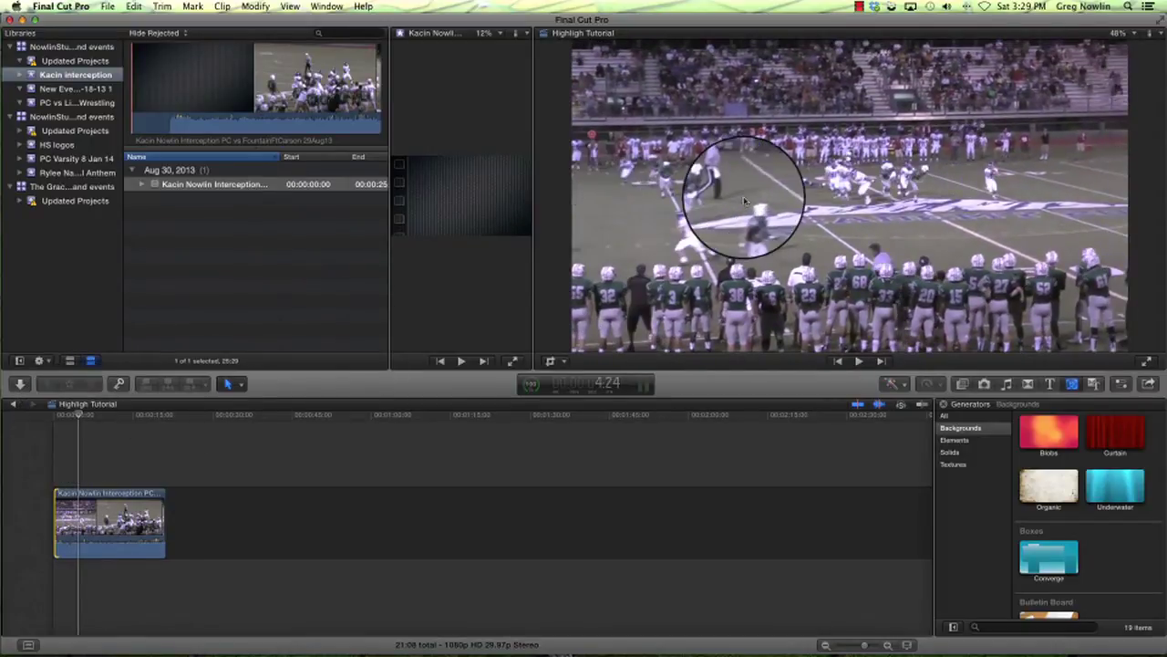
drag(744, 203, 758, 223)
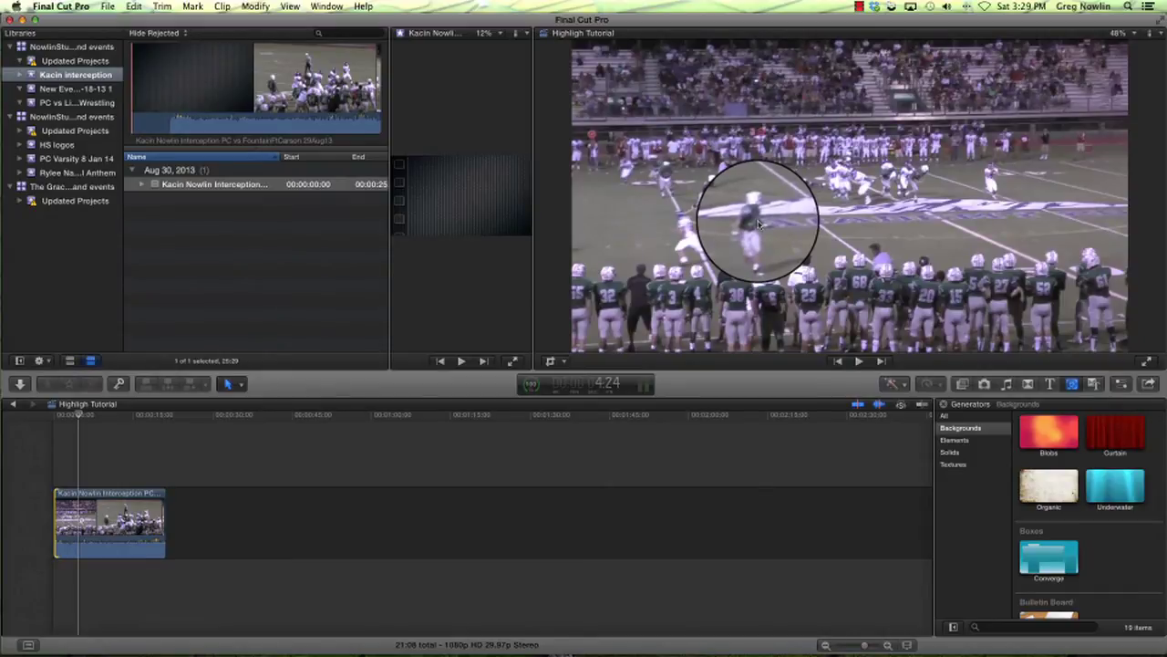
Blade the interception clip at the 4:24 playhead, then return to the Select tool.
click(80, 505)
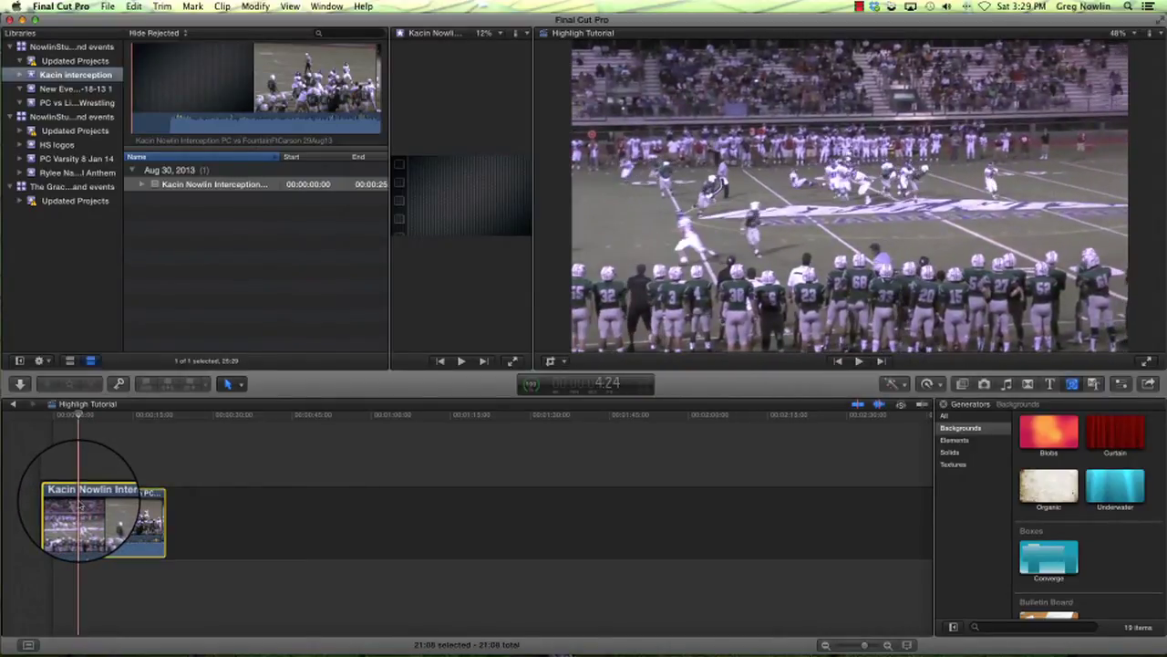
click(241, 385)
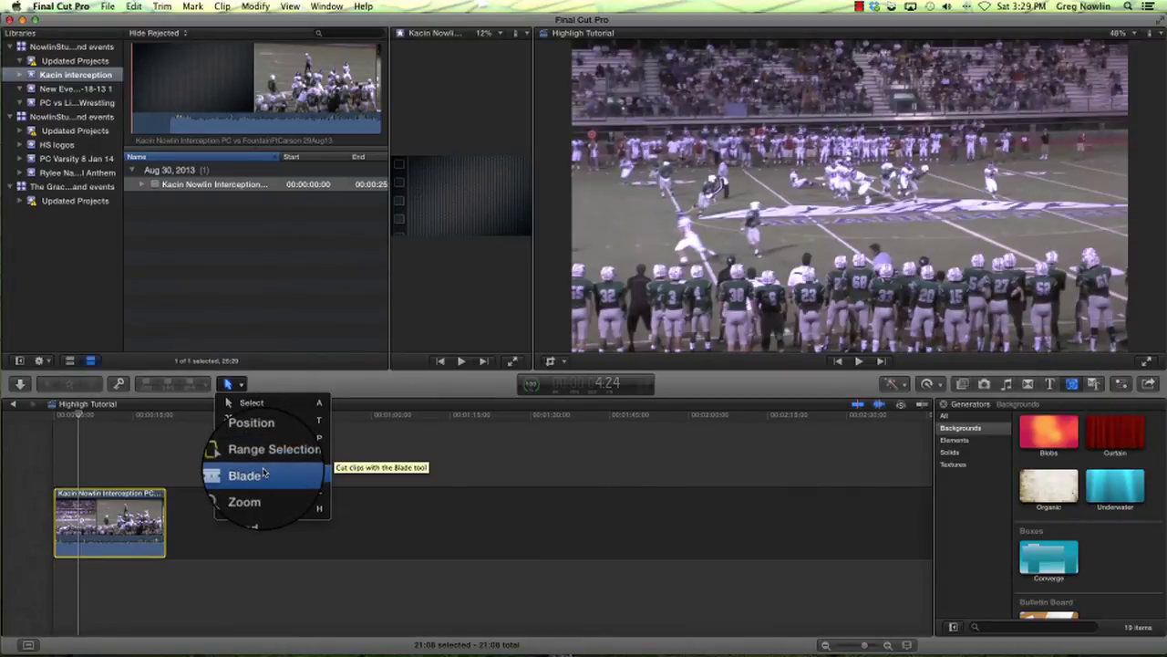
key(super+b)
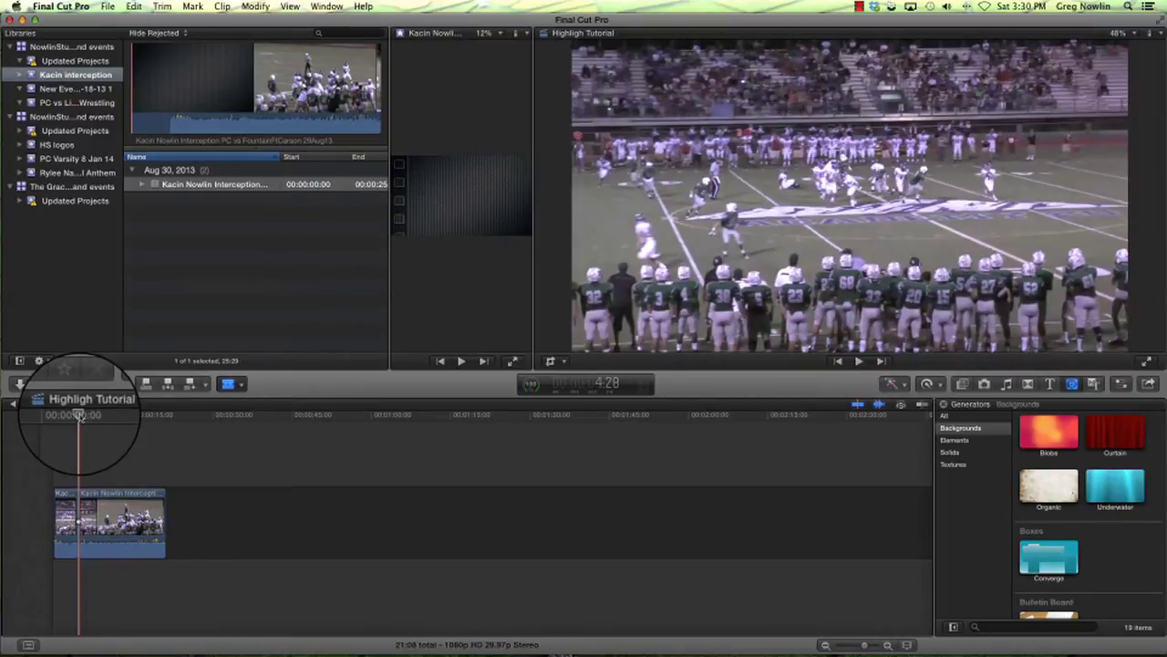
key(a)
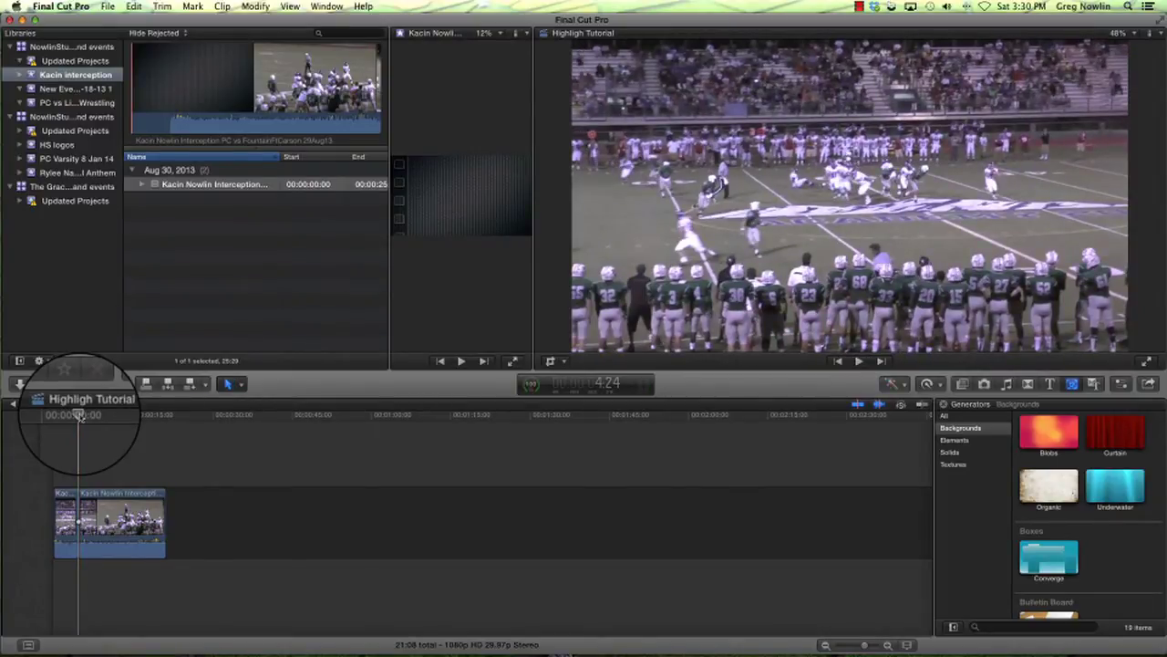
Add a Retime Hold freeze frame to the clip and play it back from the start.
click(941, 387)
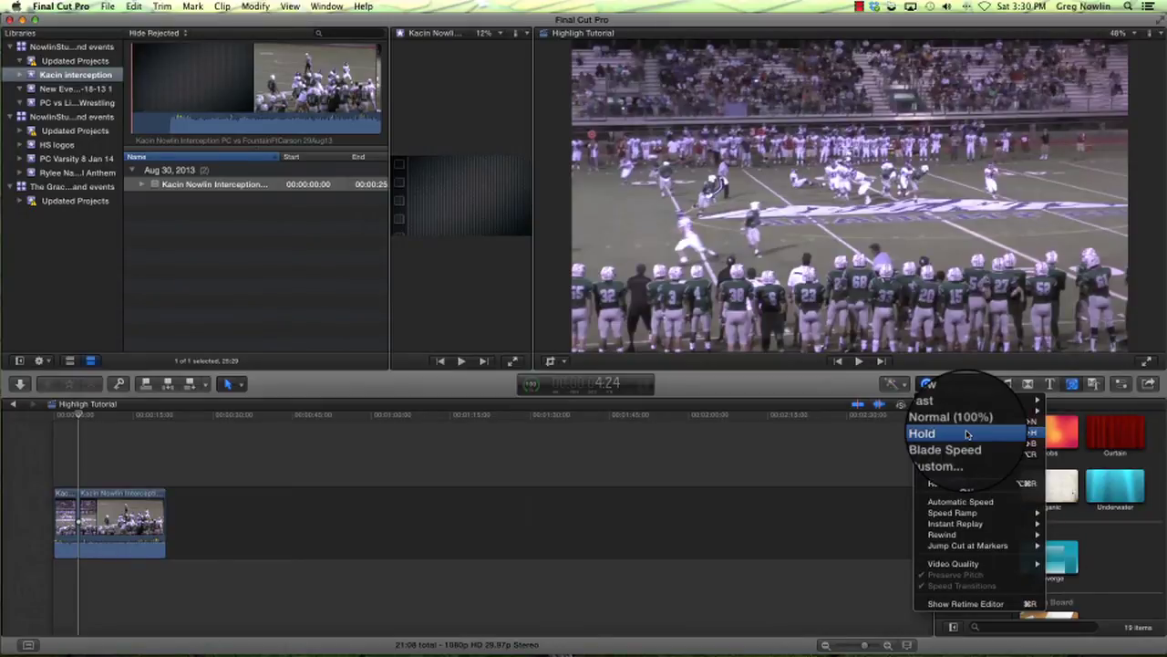
click(967, 435)
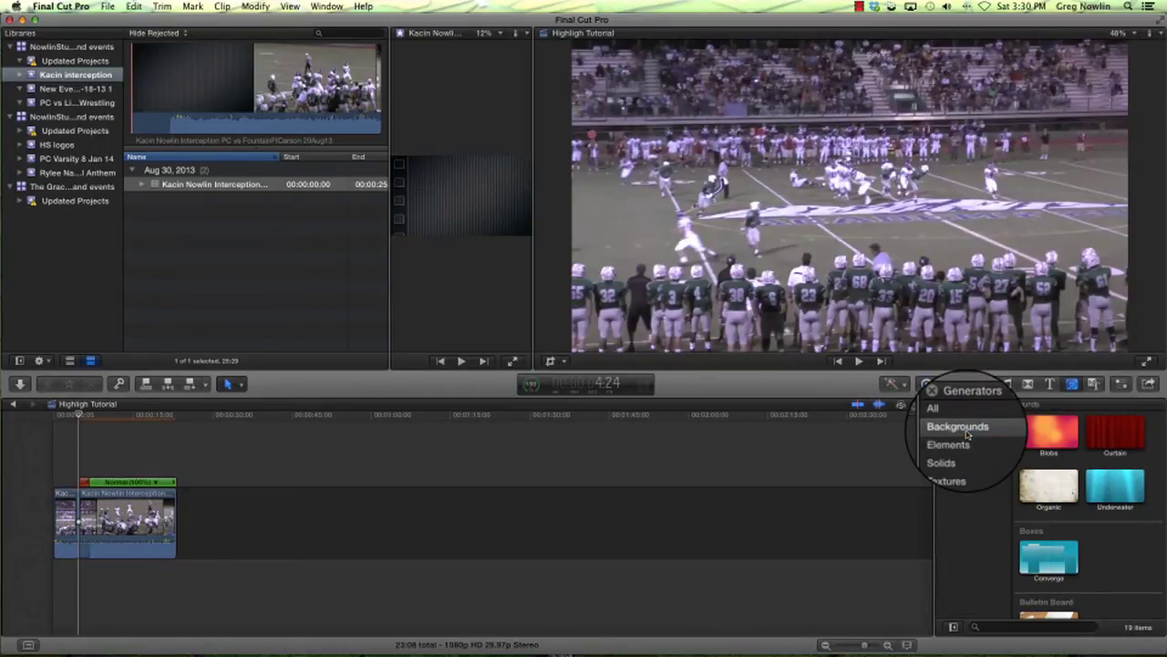
drag(78, 414, 61, 416)
key(space)
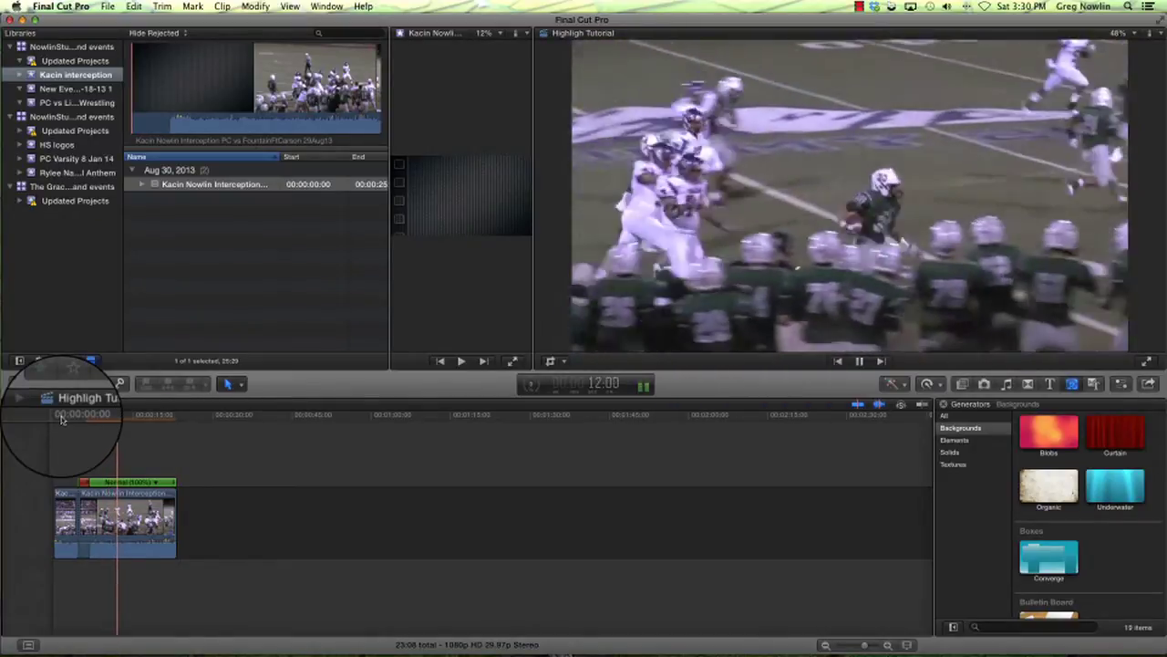
key(space)
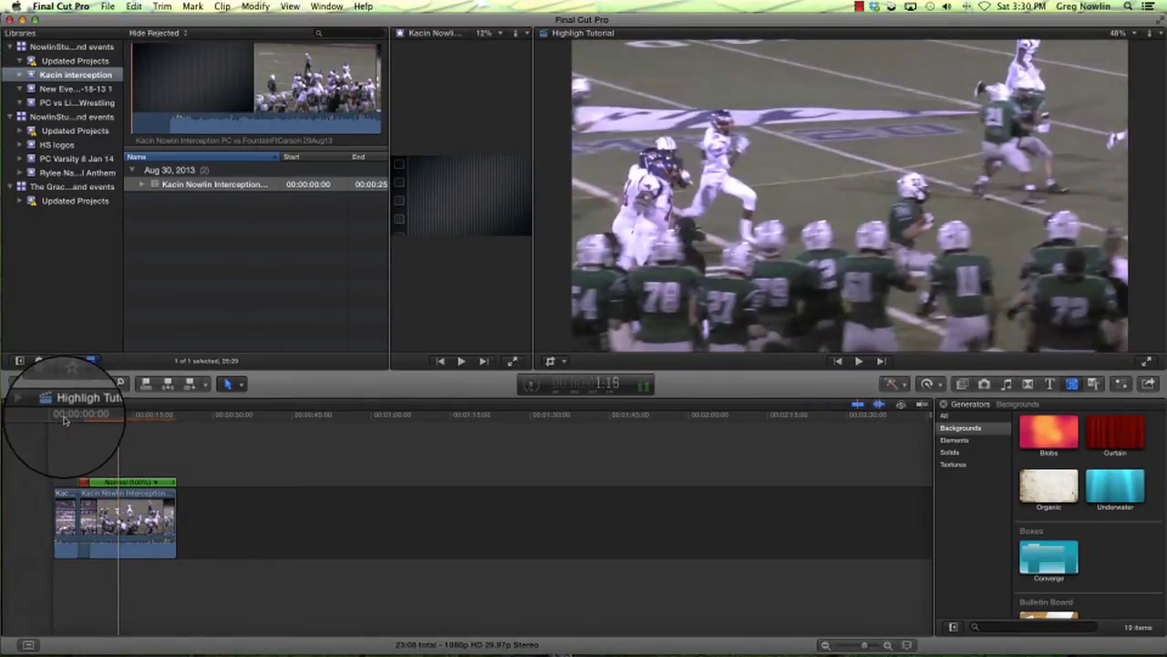
Return the playhead to 4:24 and play the clip from there.
click(93, 421)
drag(94, 424, 79, 425)
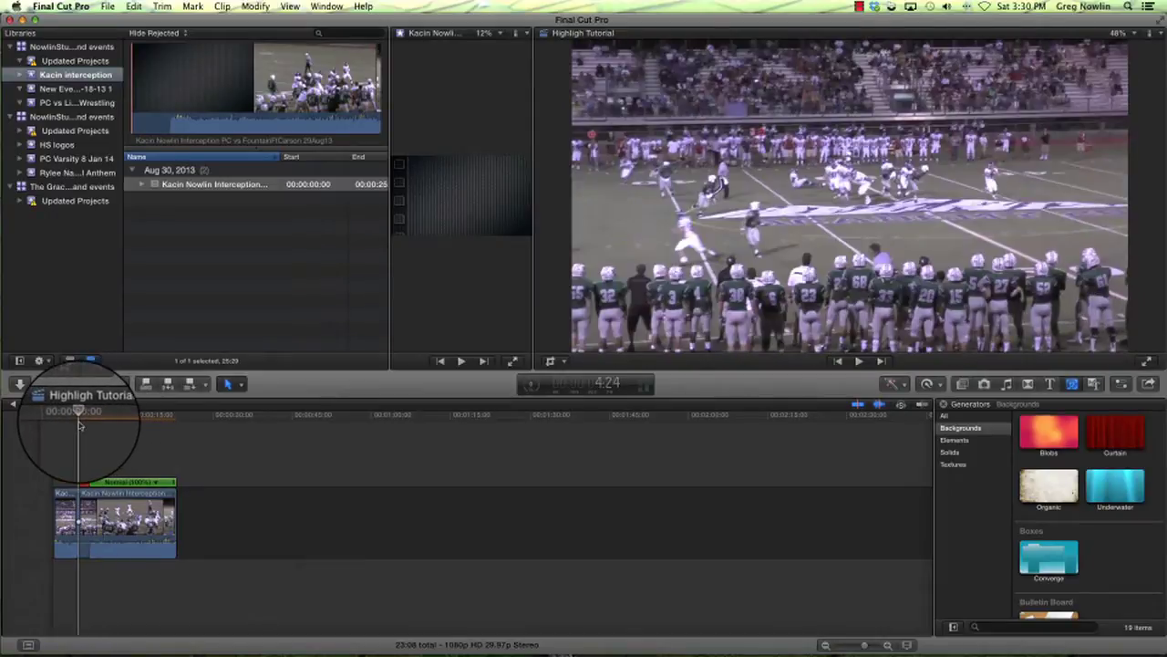
key(space)
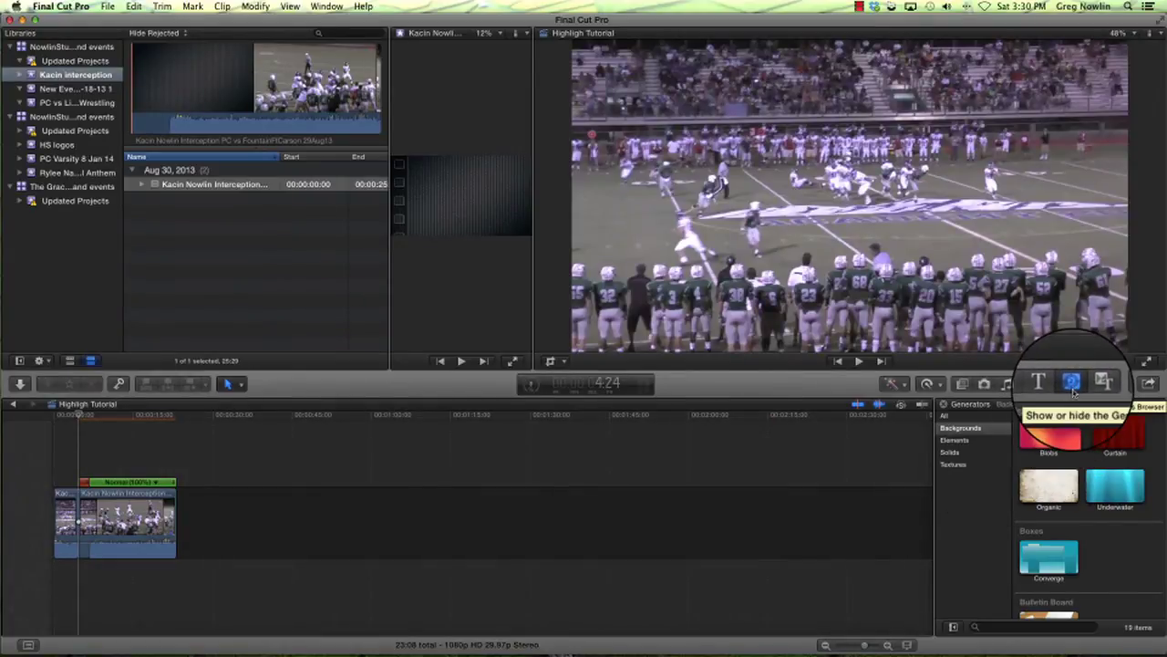
Drag the Shapes generator from Elements onto the timeline above the football clip.
click(1072, 387)
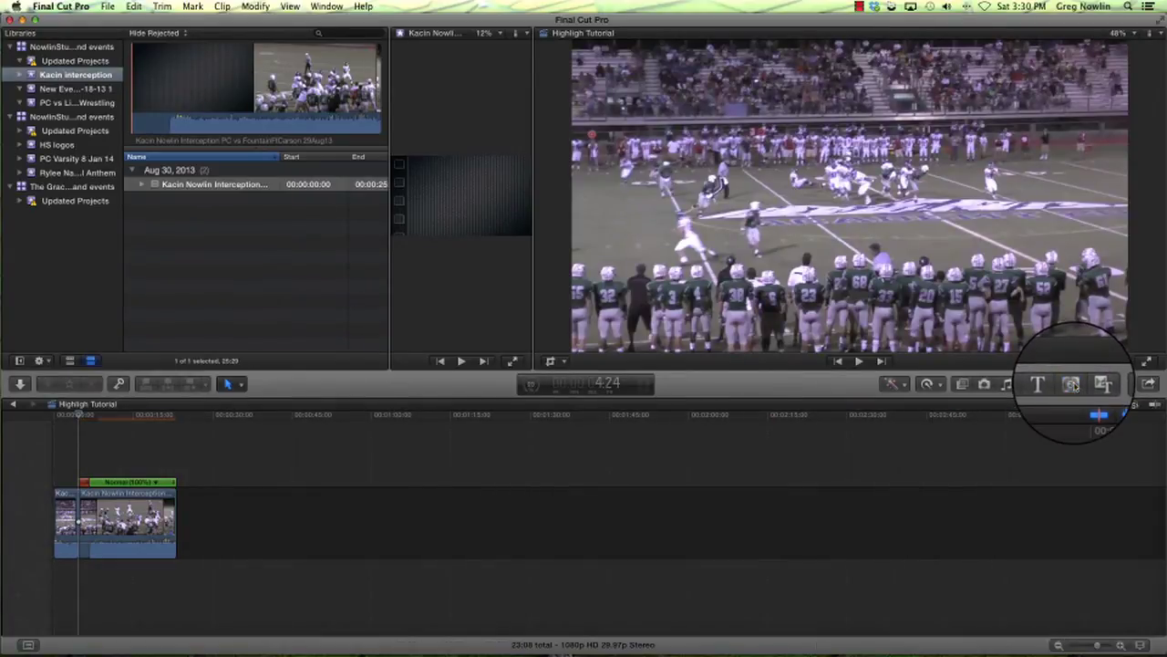
click(1072, 385)
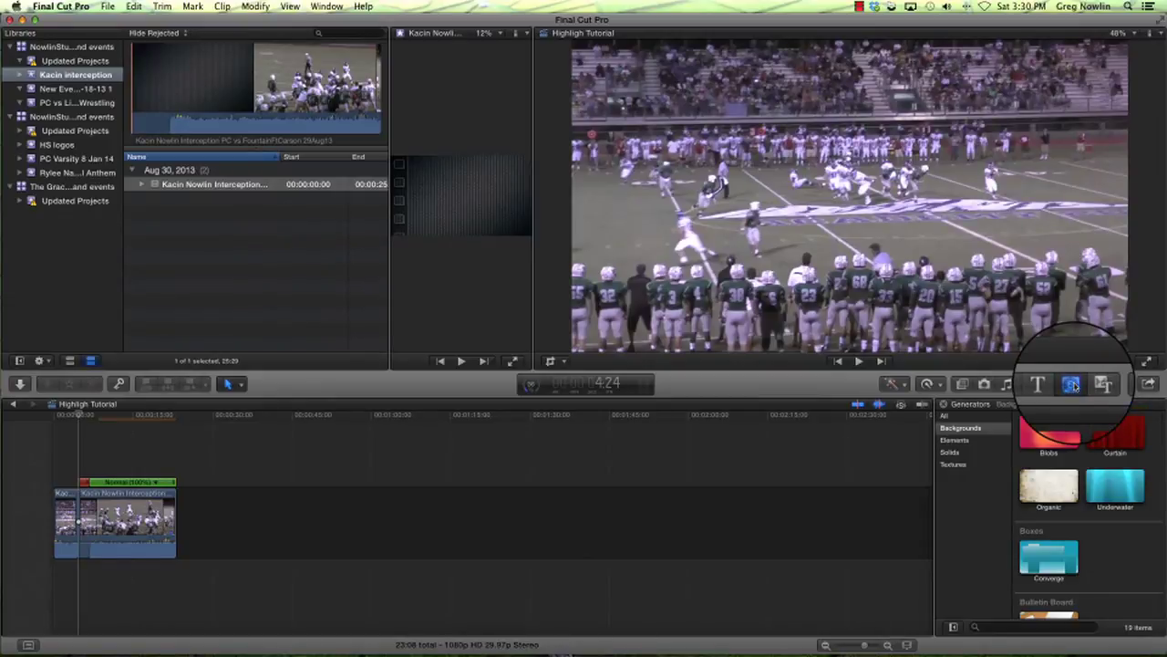
click(965, 443)
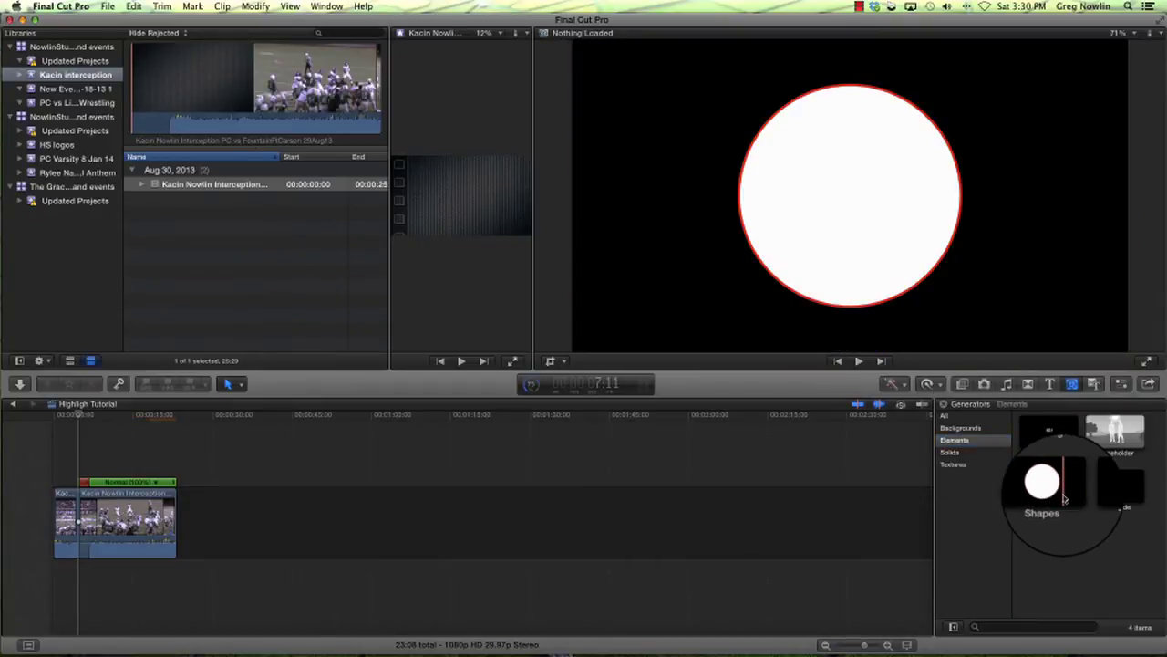
drag(1064, 498, 77, 437)
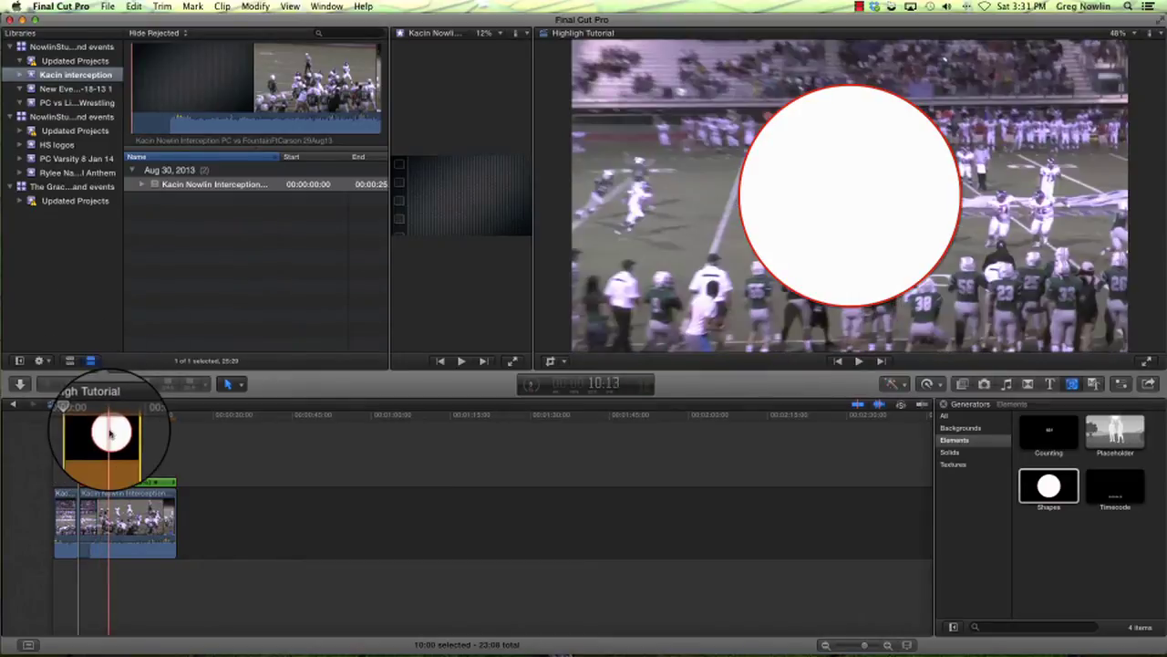
At 6:20, show the Shapes generator's Circle, fill and red outline settings in the Inspector.
click(89, 433)
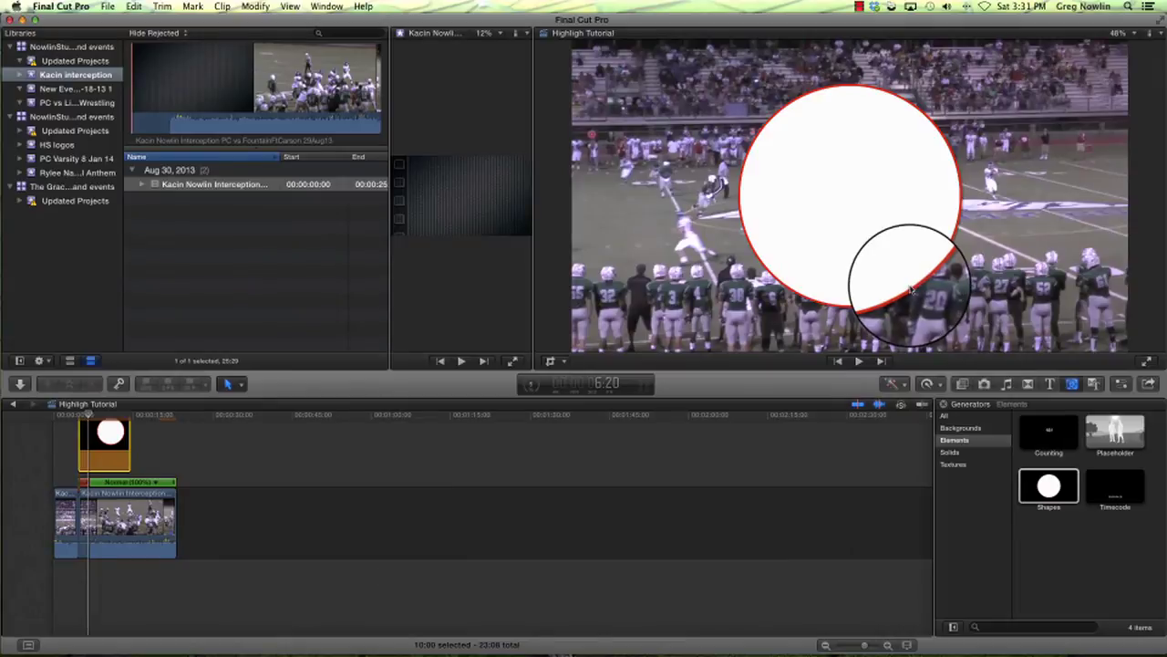
click(1122, 384)
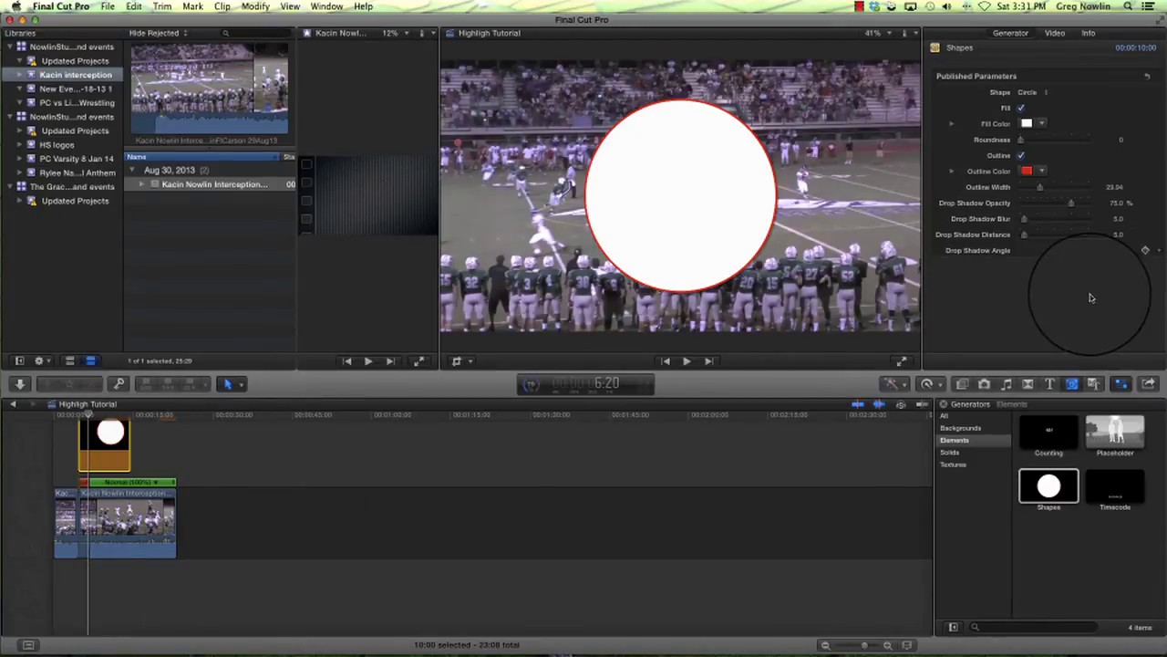
Change the shape to an Arrow, scale it to 26% and rotate it onto the player.
click(1040, 93)
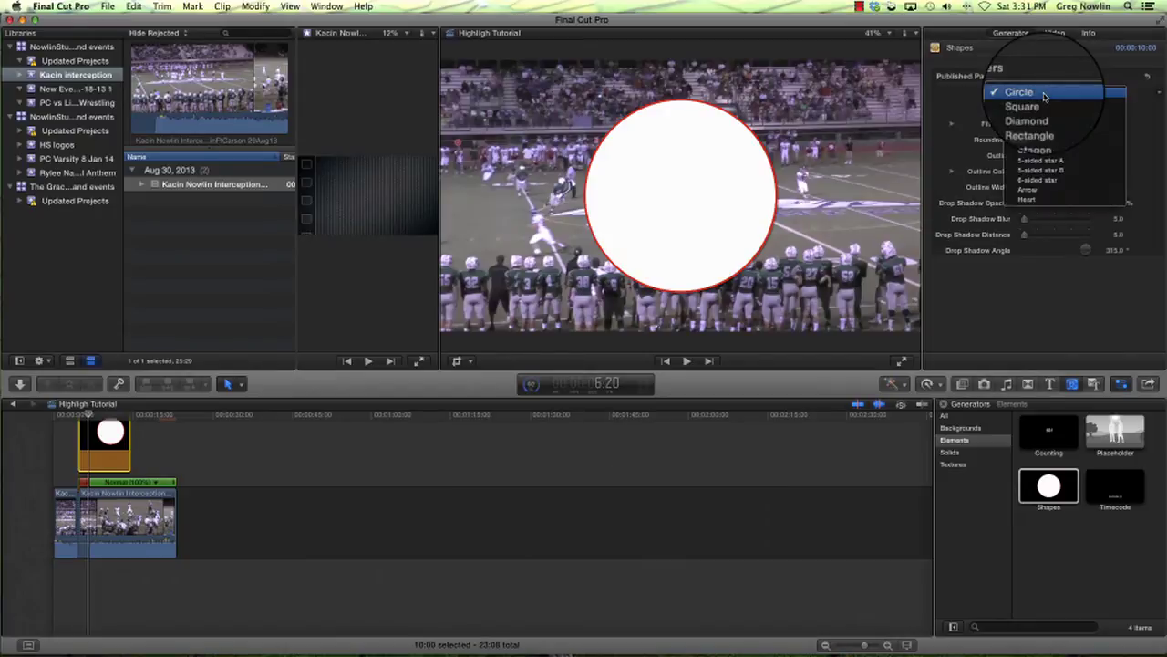
click(1081, 189)
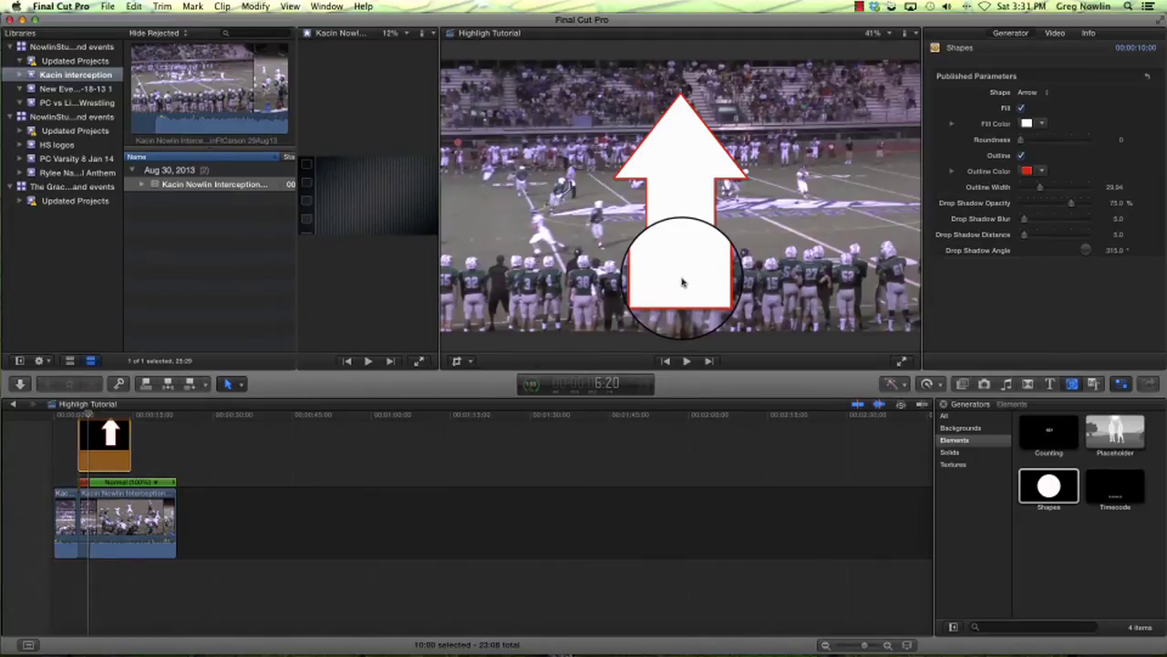
click(470, 363)
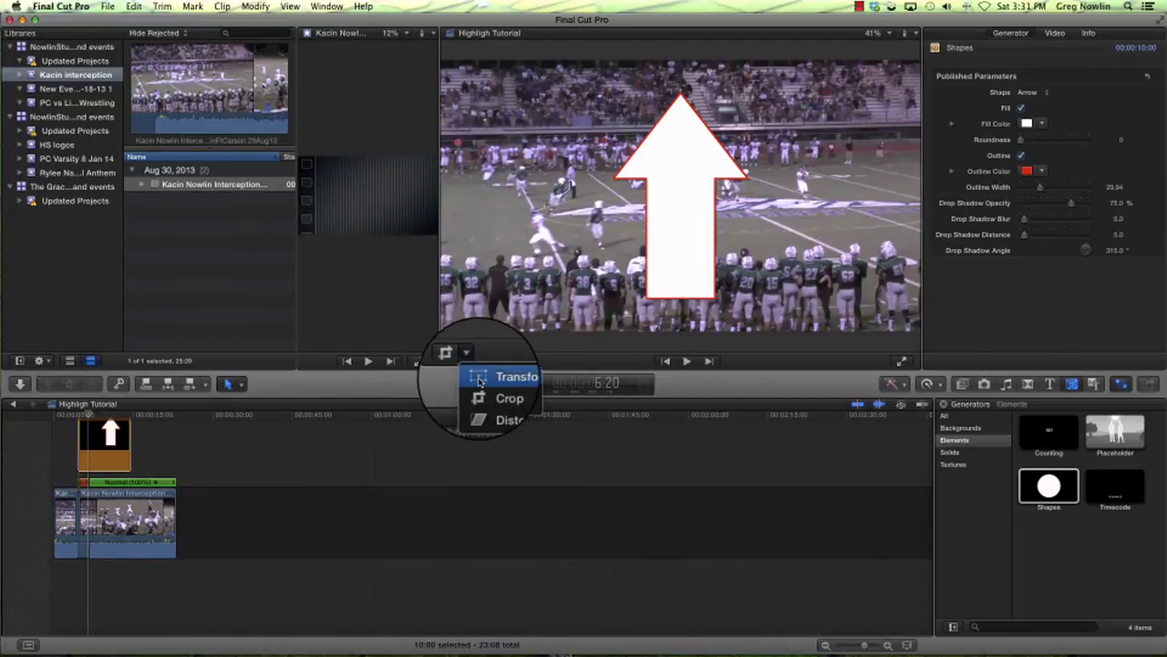
click(479, 379)
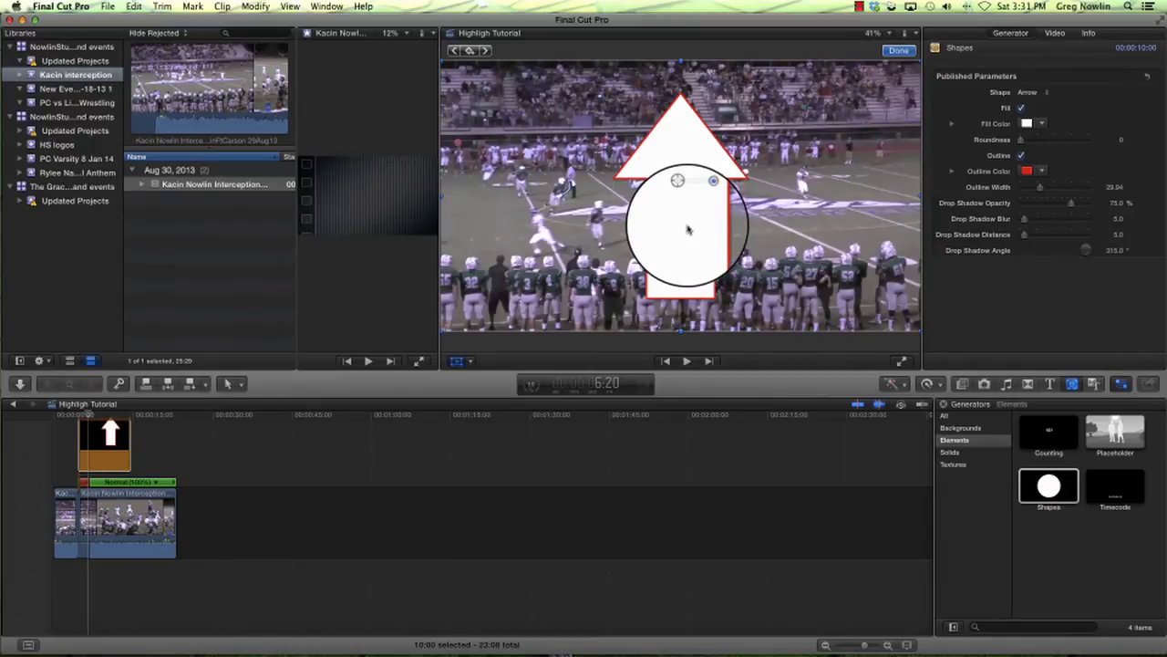
click(900, 51)
drag(918, 60, 577, 184)
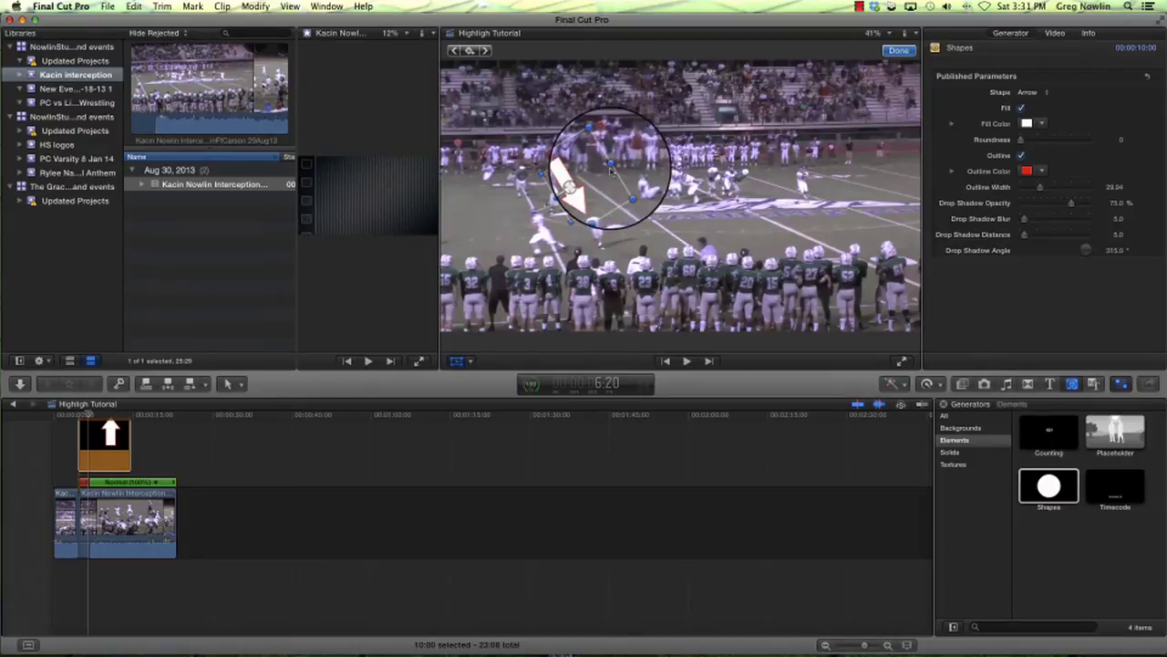
Change the arrow's outline colour from red to green.
click(1042, 171)
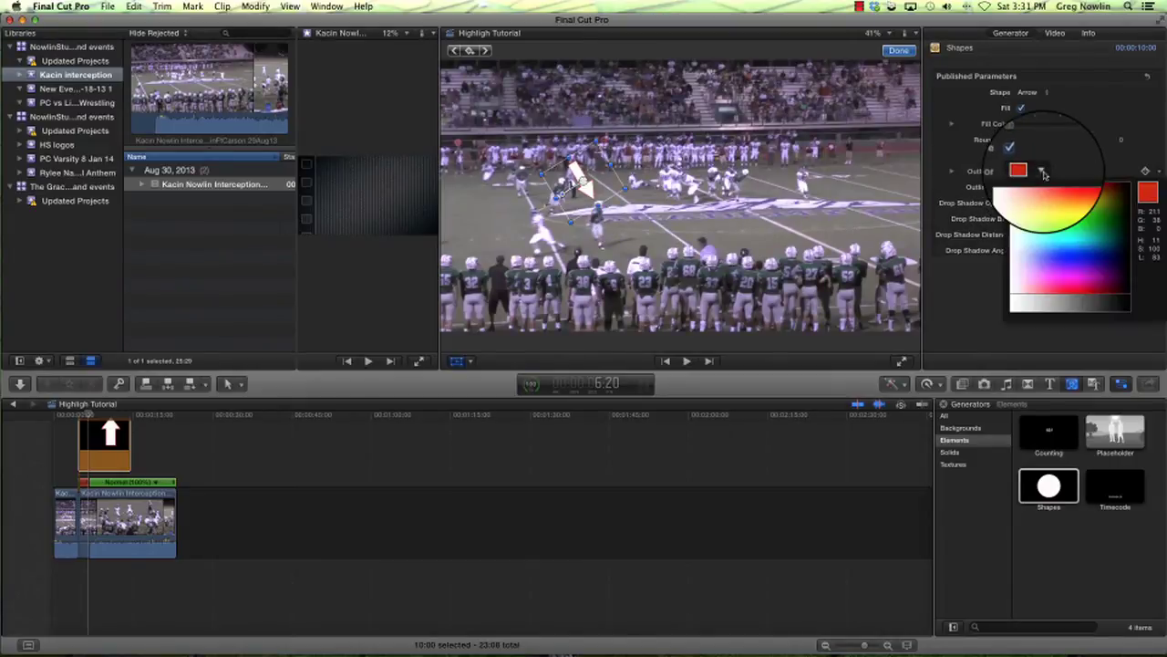
click(1114, 206)
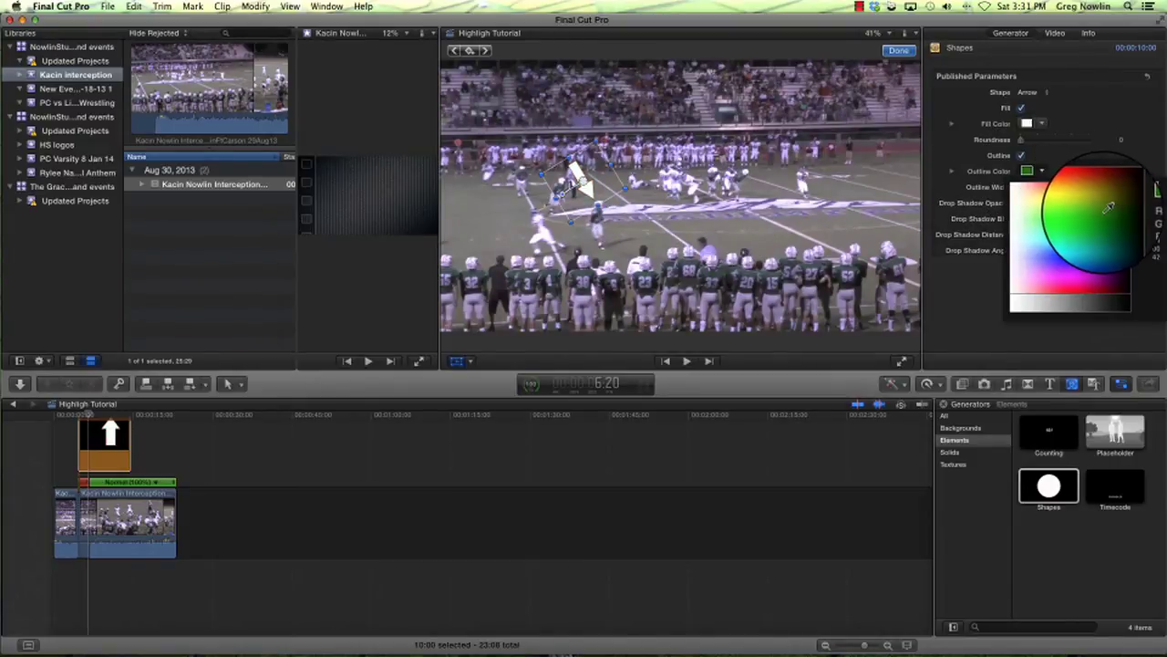
key(Escape)
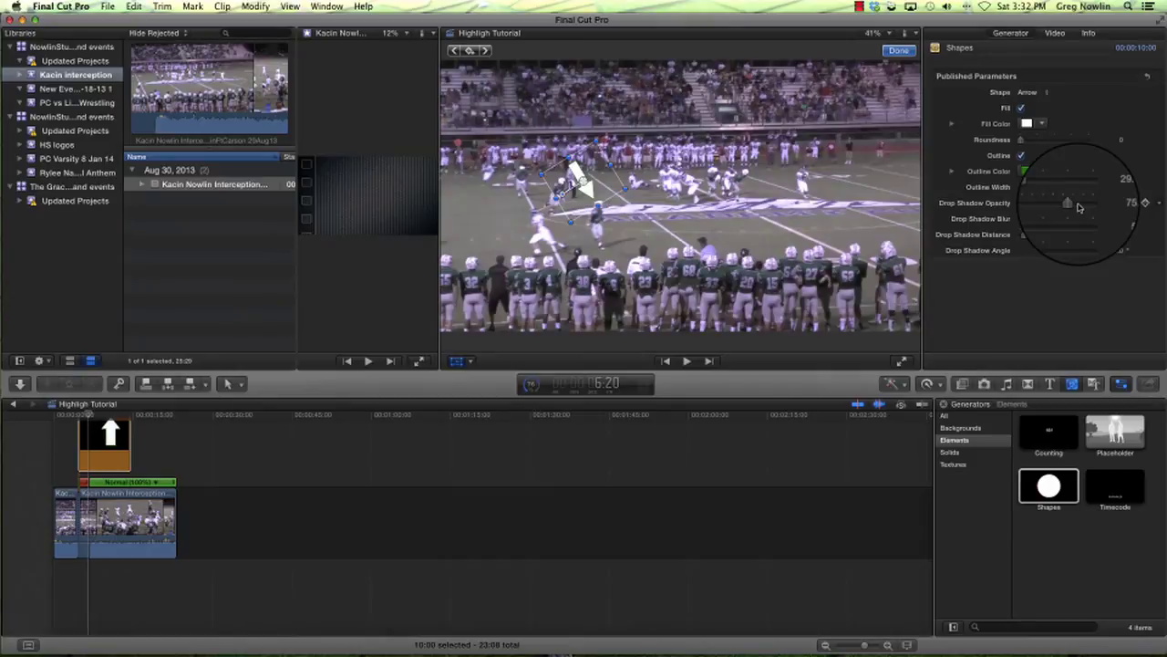
Finish the arrow adjustments, then trim the arrow shape clip to about 2:09 and select it.
click(901, 53)
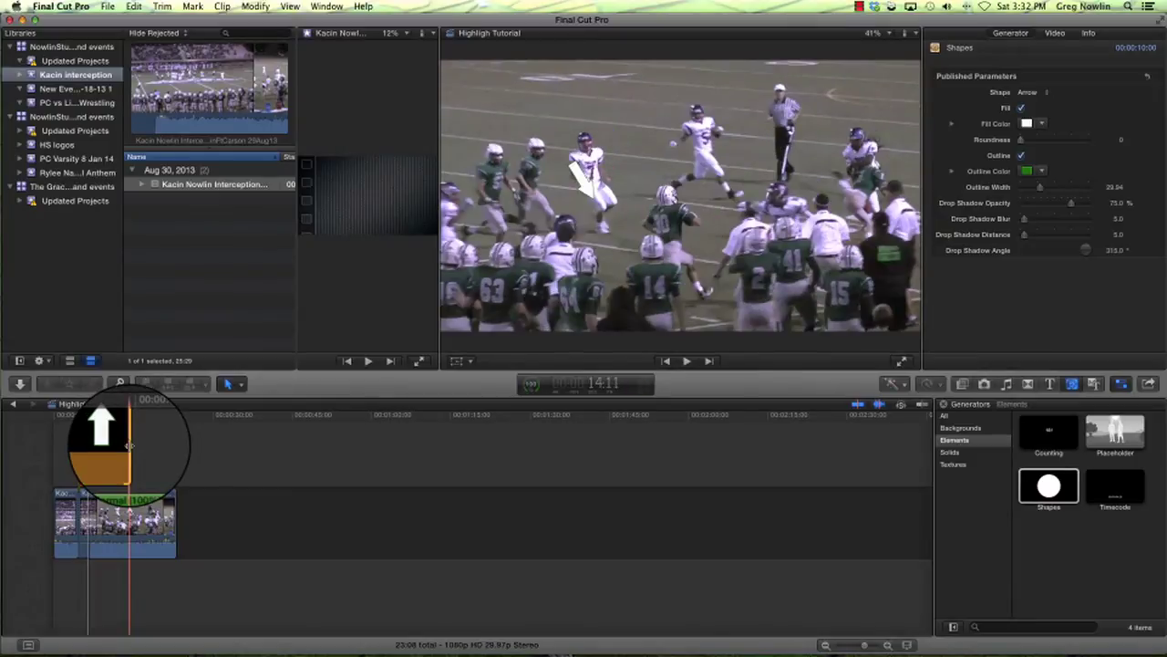
drag(131, 445, 90, 457)
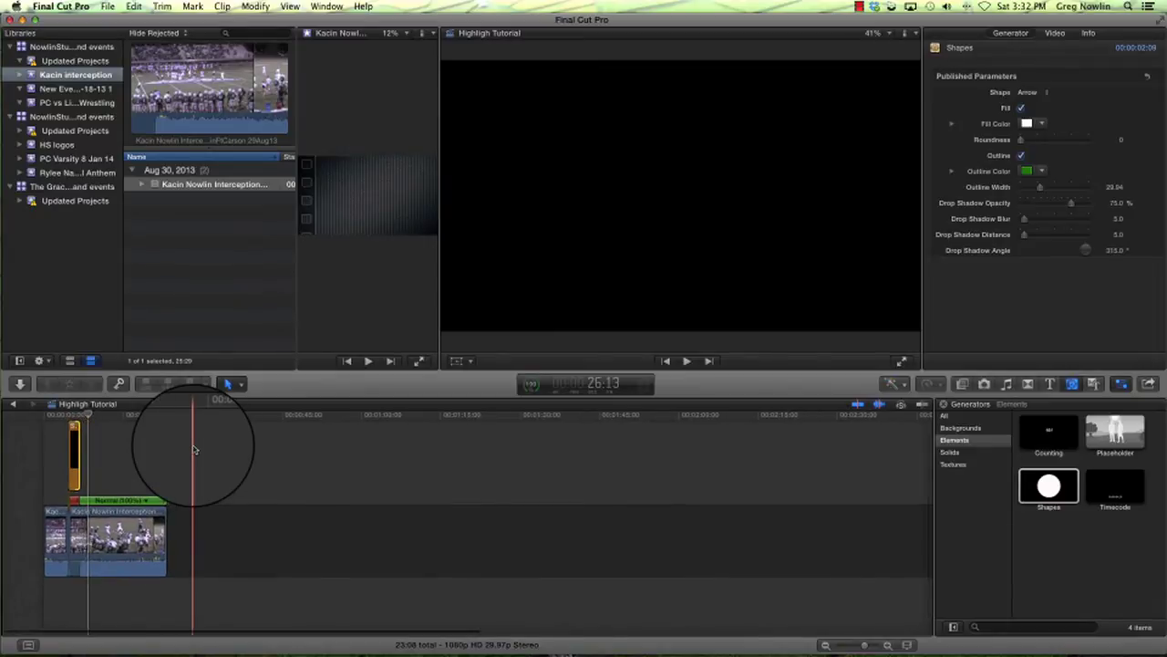
scroll(193, 448, up, 1)
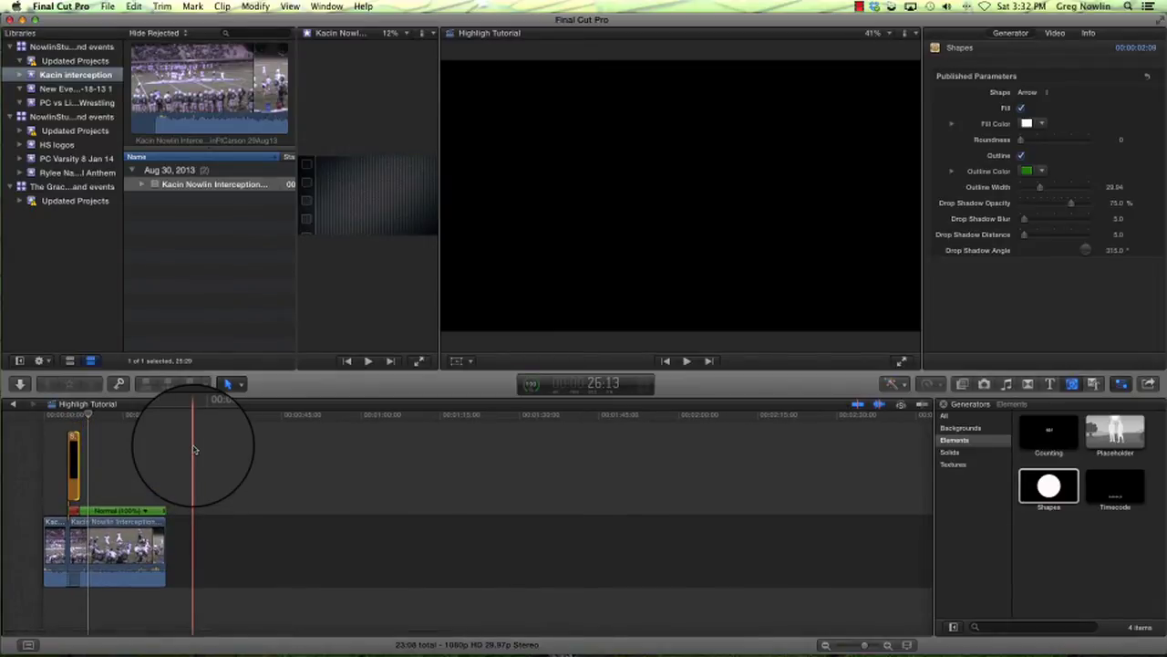
click(73, 462)
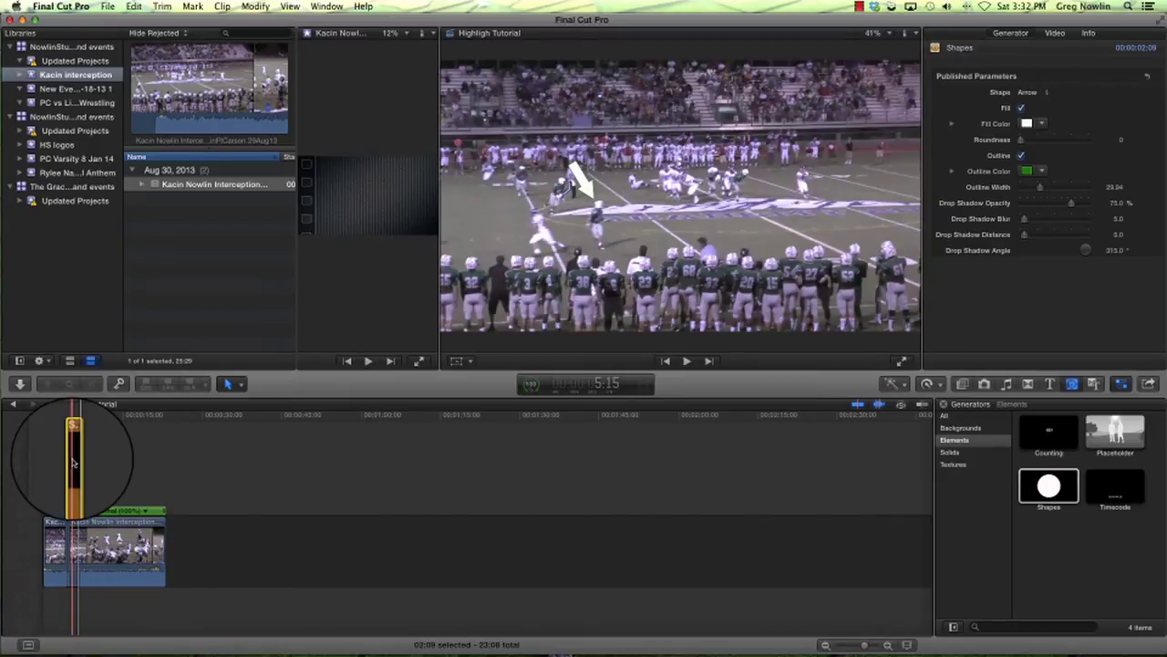
Add Cross Dissolve transitions to both ends of the arrow clip and show the Transitions browser.
key(super+t)
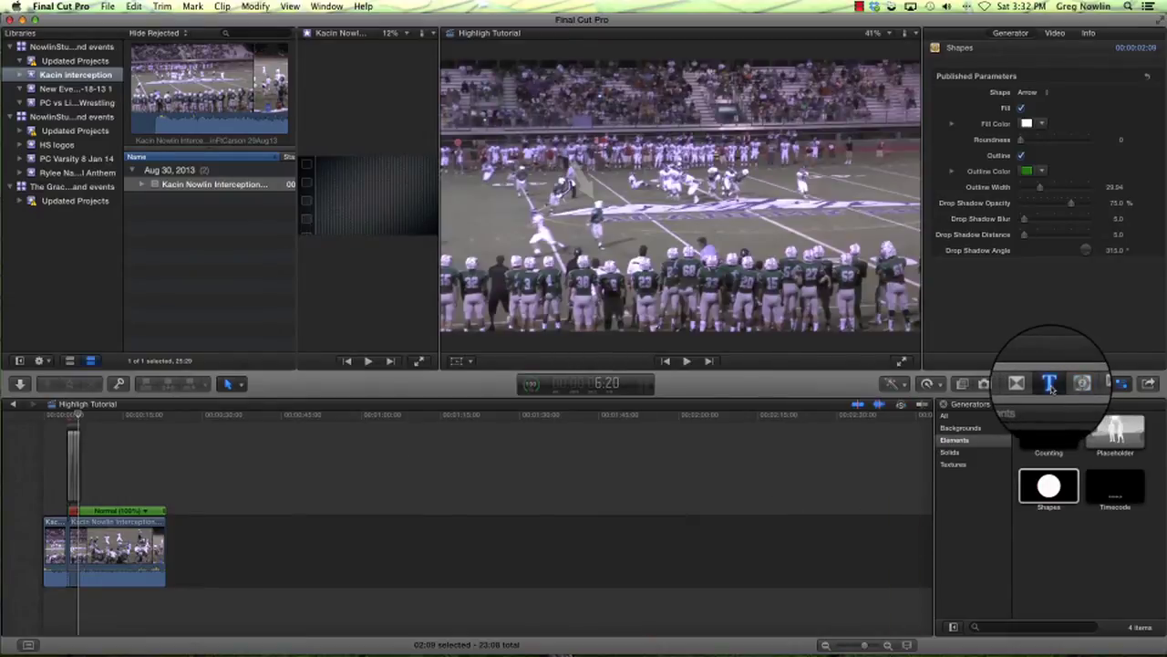
click(1050, 384)
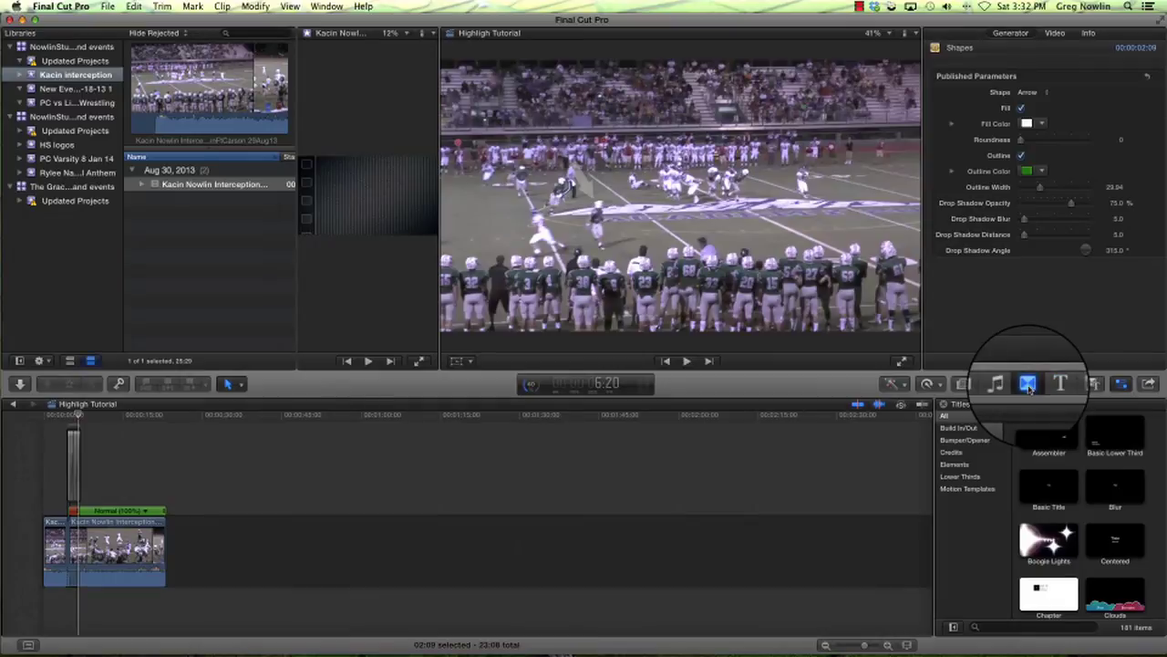
click(1029, 384)
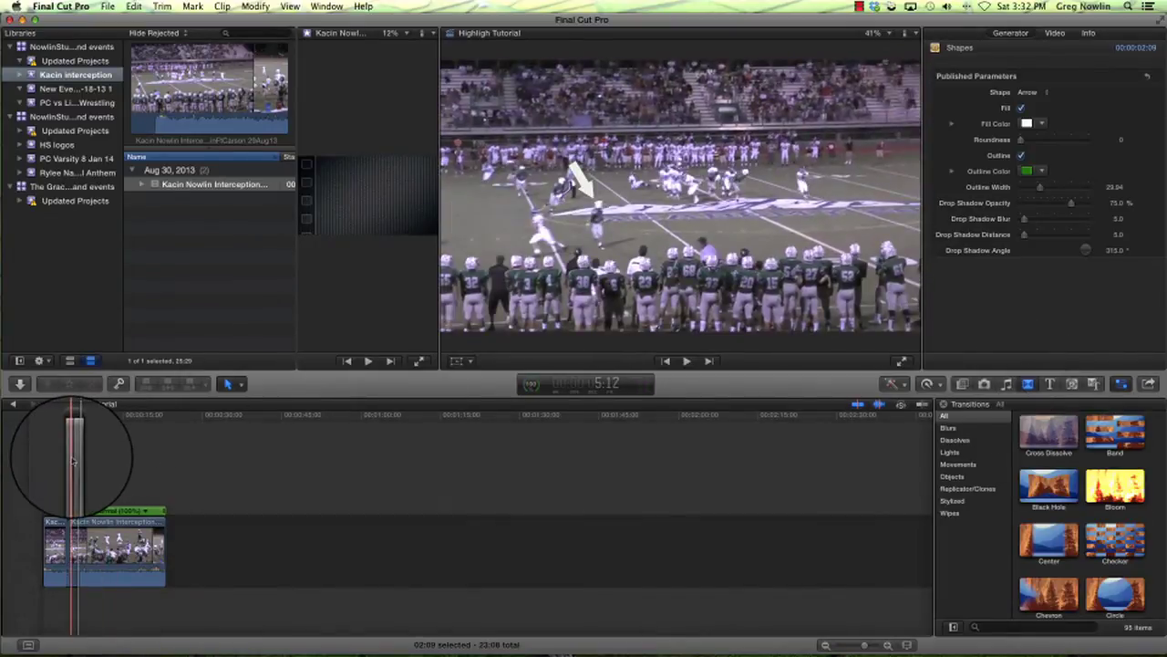
Zoom the timeline in around the freeze-frame hold and its Shapes clip.
click(888, 646)
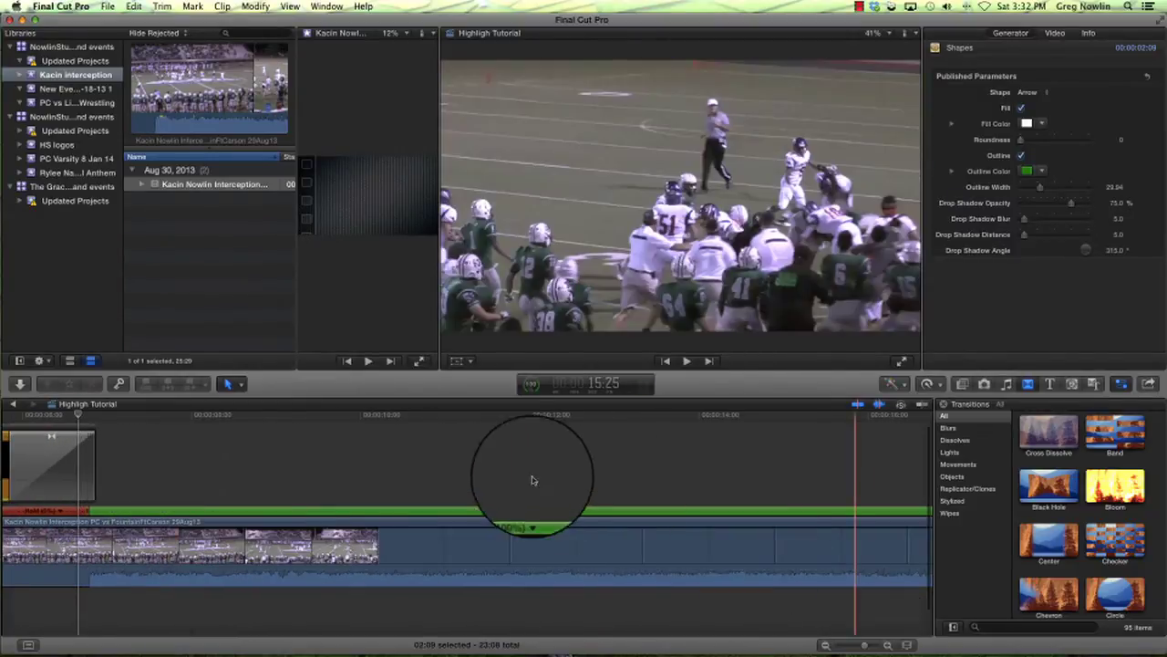
scroll(516, 469, left, 5)
scroll(516, 469, left, 5)
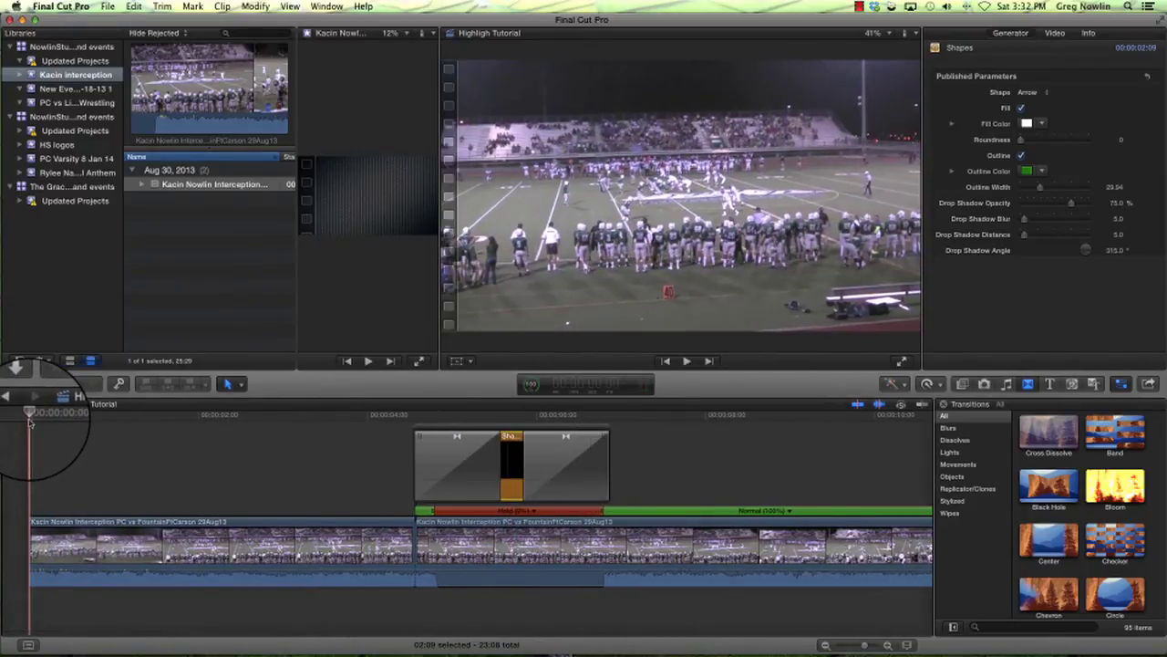
Play back the highlight to check the arrow appears only during its clip.
key(space)
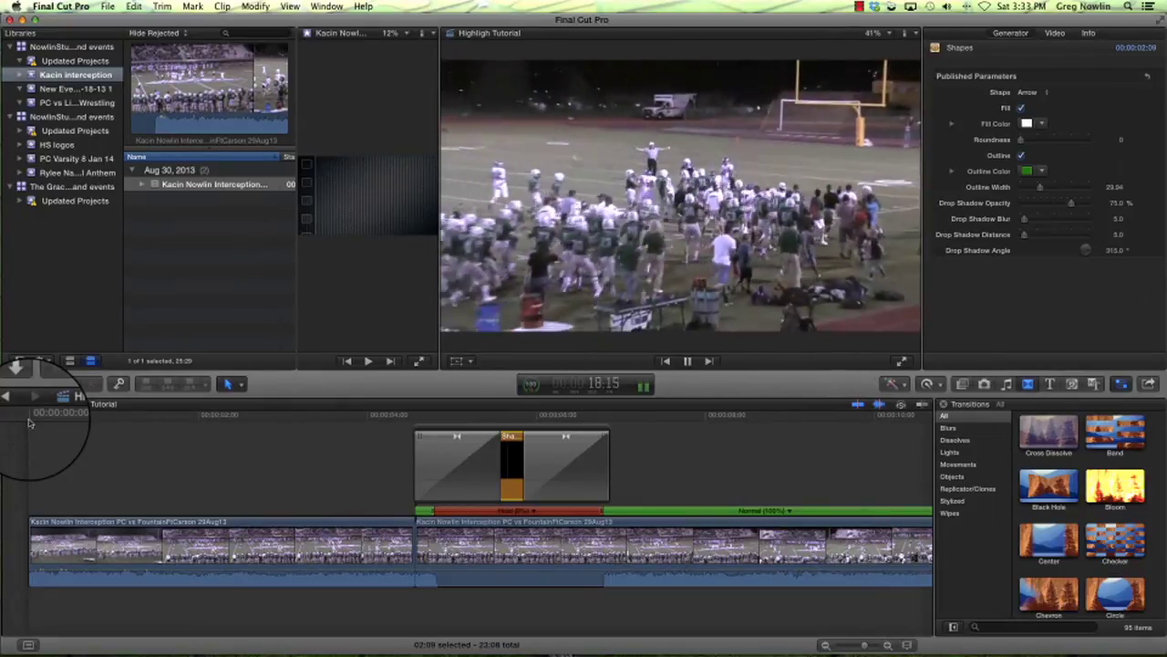
key(space)
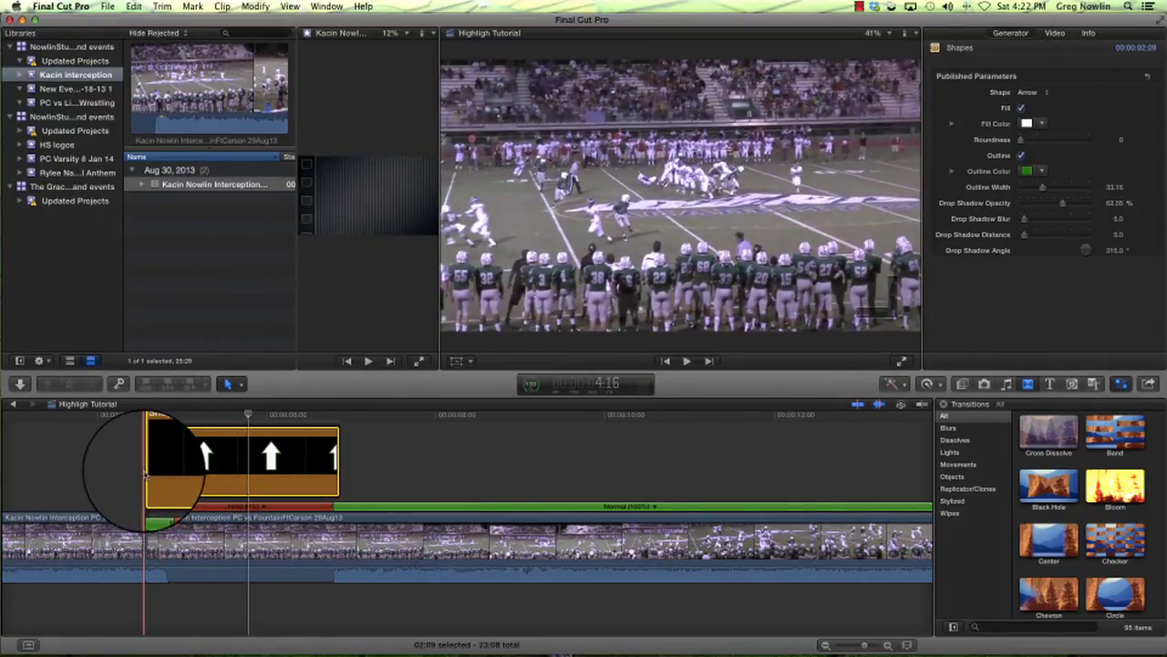
Trim the arrow overlay's start and end edges toward the freeze-frame hold.
click(146, 472)
drag(146, 472, 166, 488)
drag(338, 460, 332, 465)
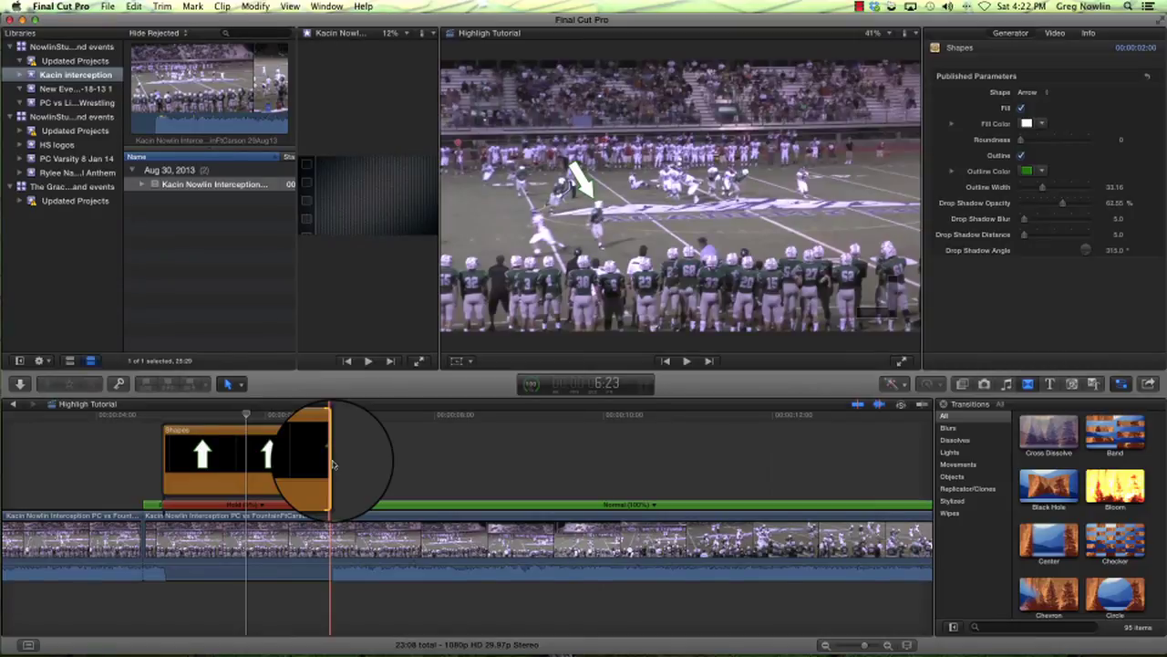
click(159, 456)
drag(159, 456, 143, 463)
click(136, 415)
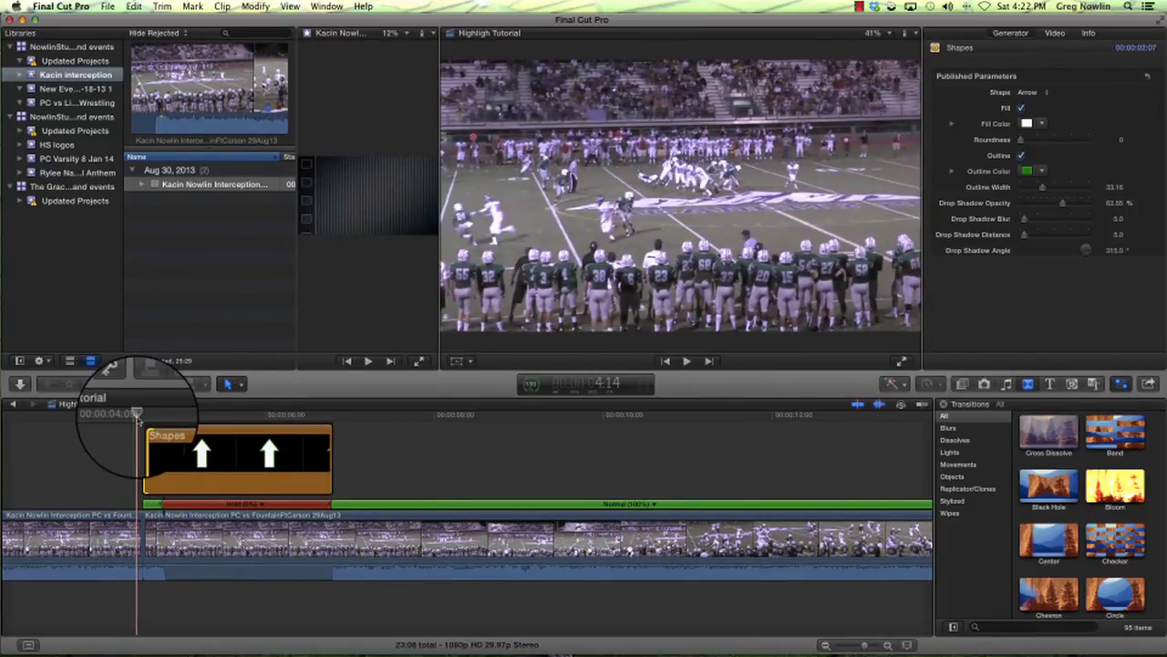
Play the section, retrim the overlay to begin with the hold, and park on the held frame.
key(space)
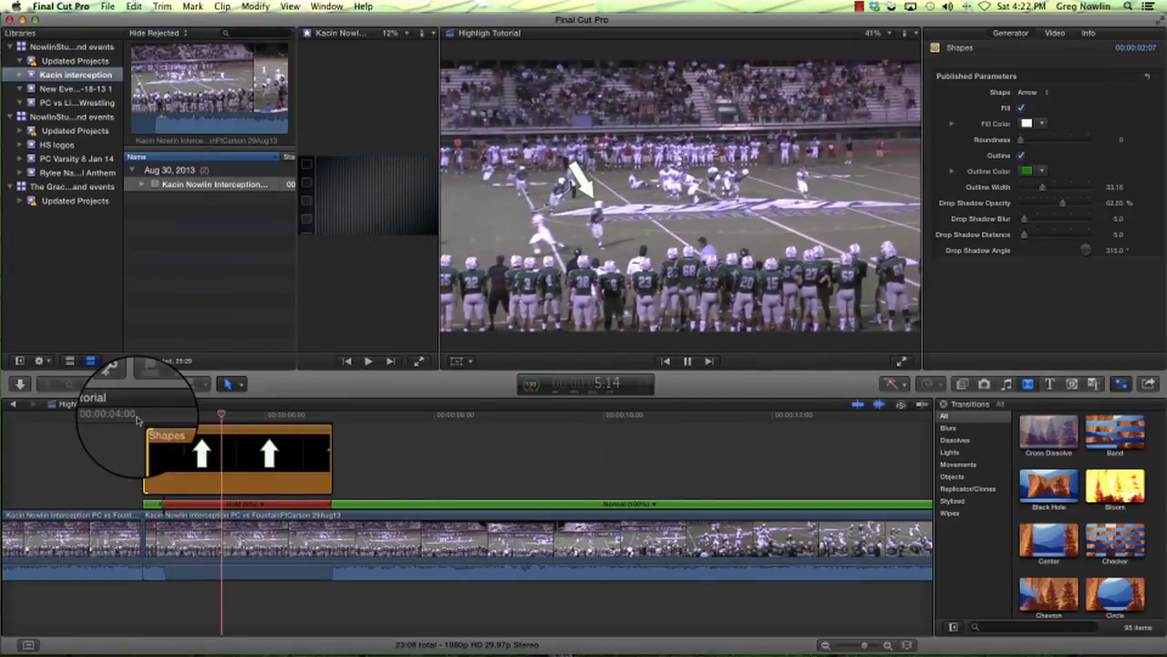
drag(144, 447, 164, 445)
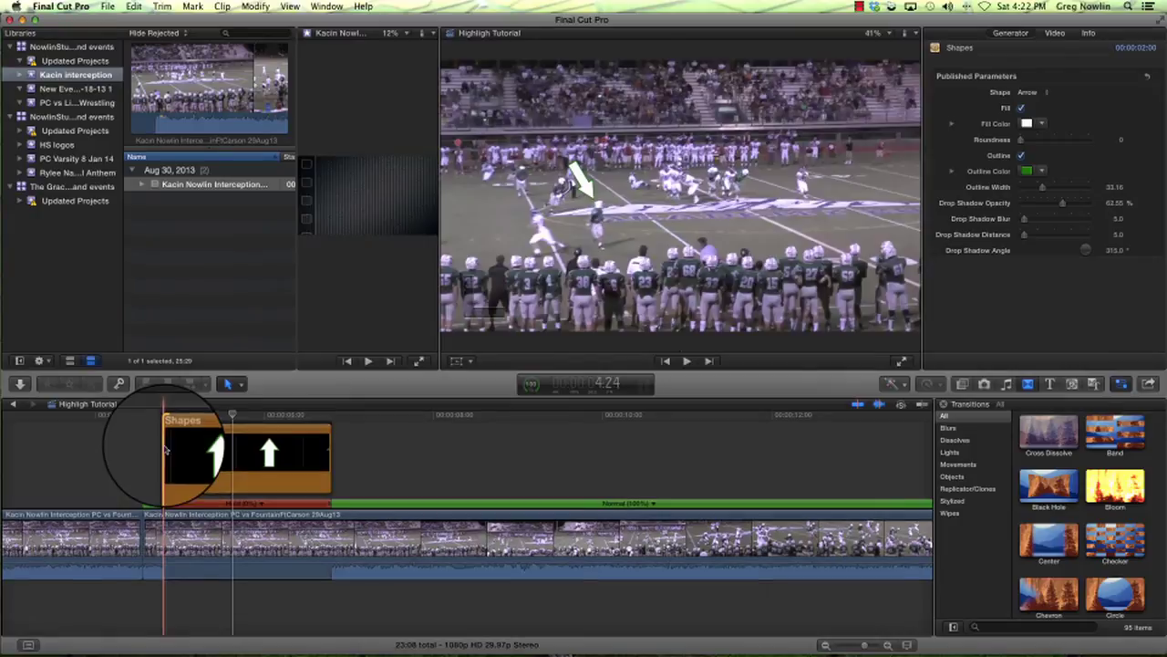
click(223, 416)
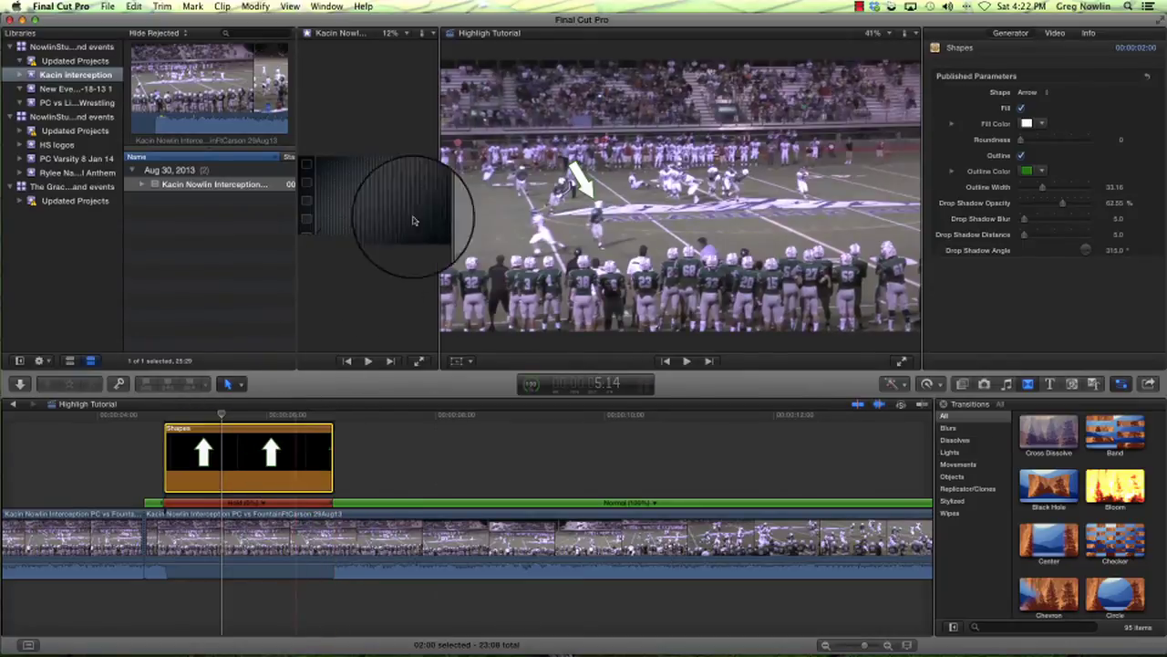
Change the shape from Arrow to Circle and move it up in the frame.
click(1043, 94)
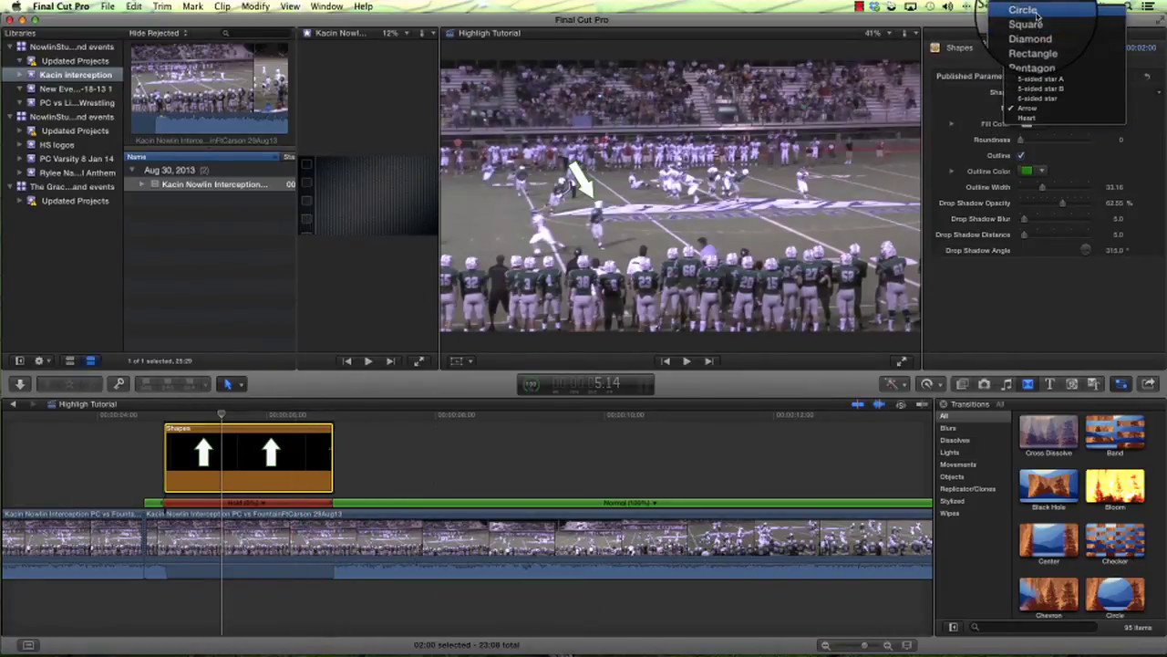
click(1033, 12)
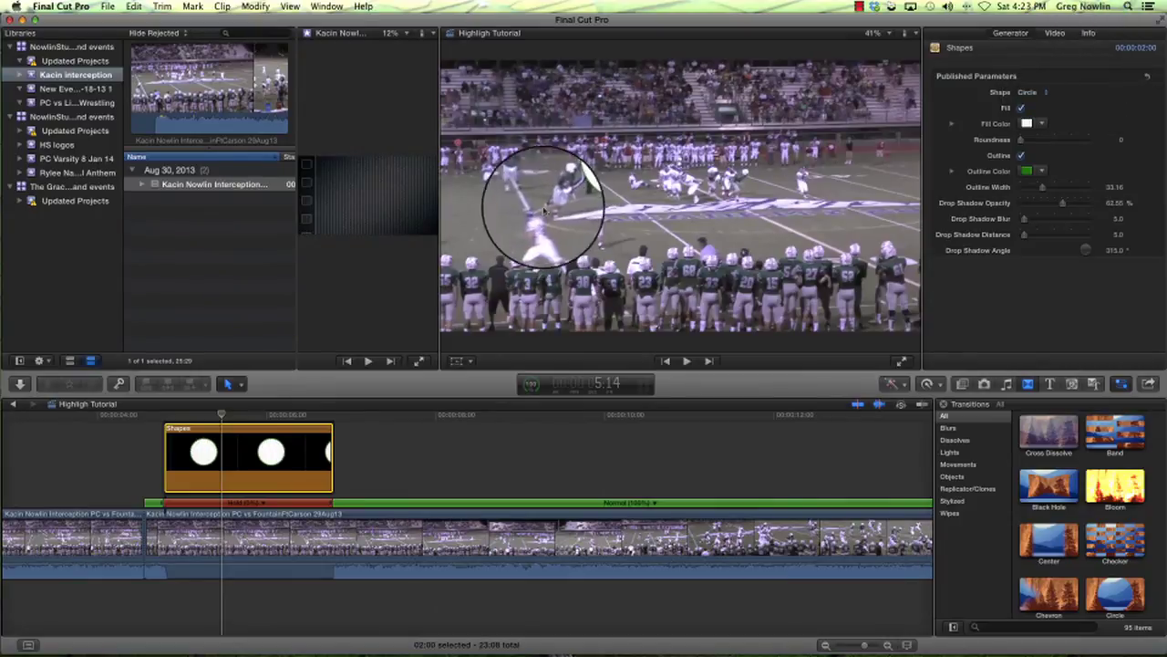
click(456, 360)
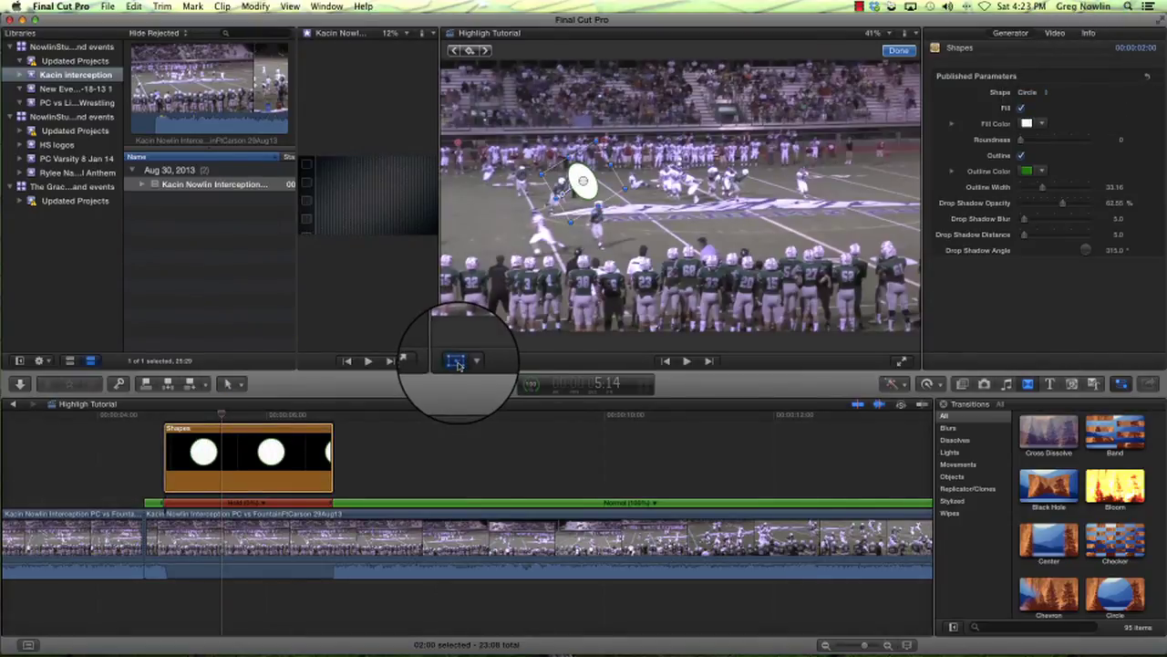
drag(628, 200, 595, 219)
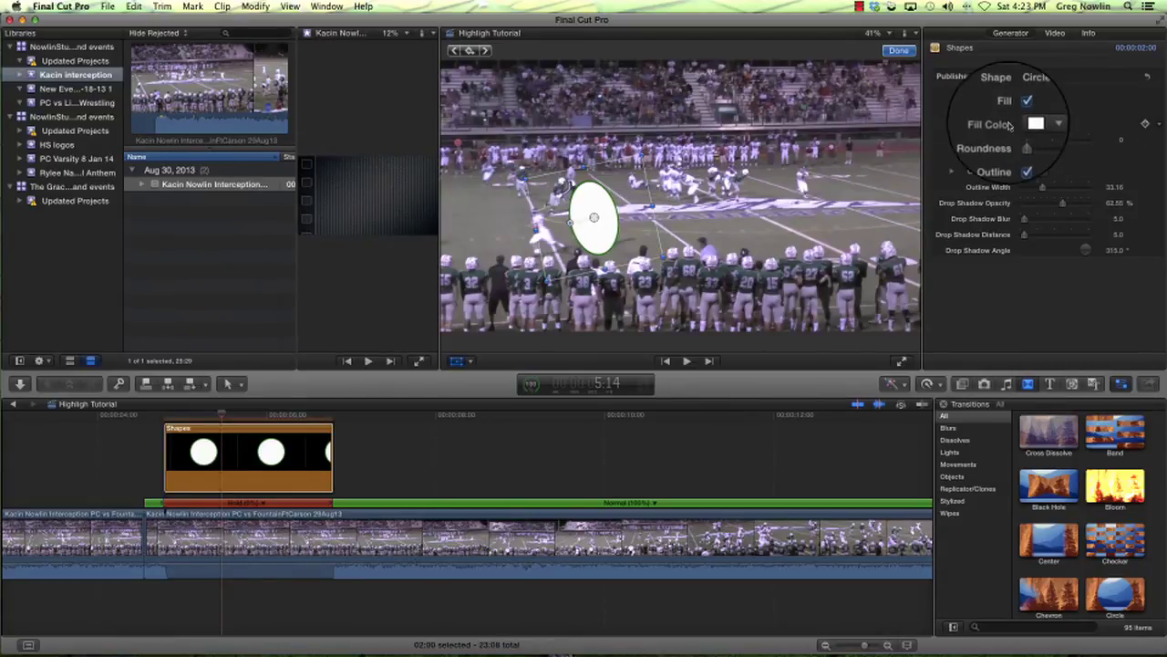
Remove the circle's fill, ring the player with it, and thicken the outline to 43.72.
click(1021, 108)
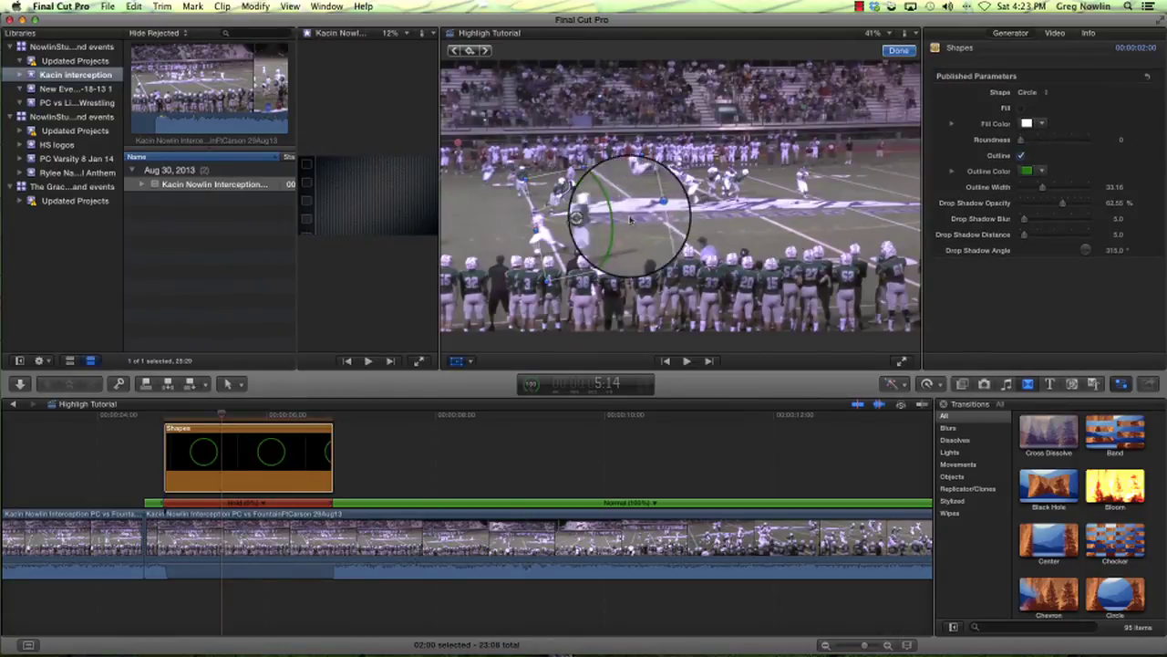
drag(568, 206, 604, 225)
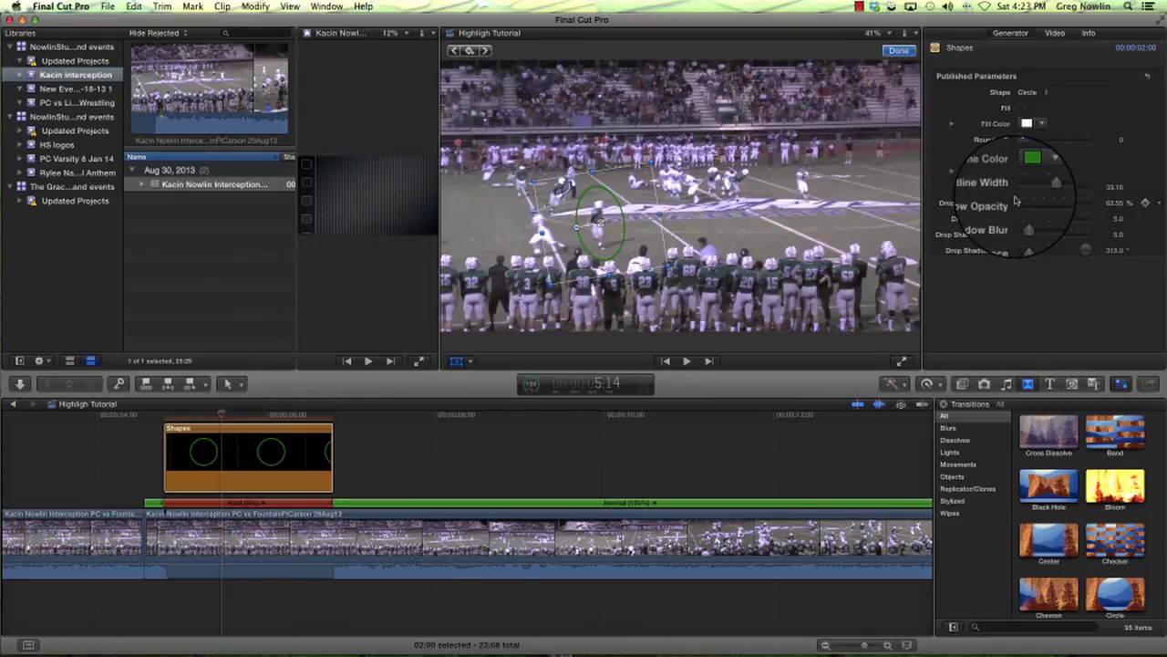
drag(1047, 187, 1051, 187)
drag(601, 220, 594, 222)
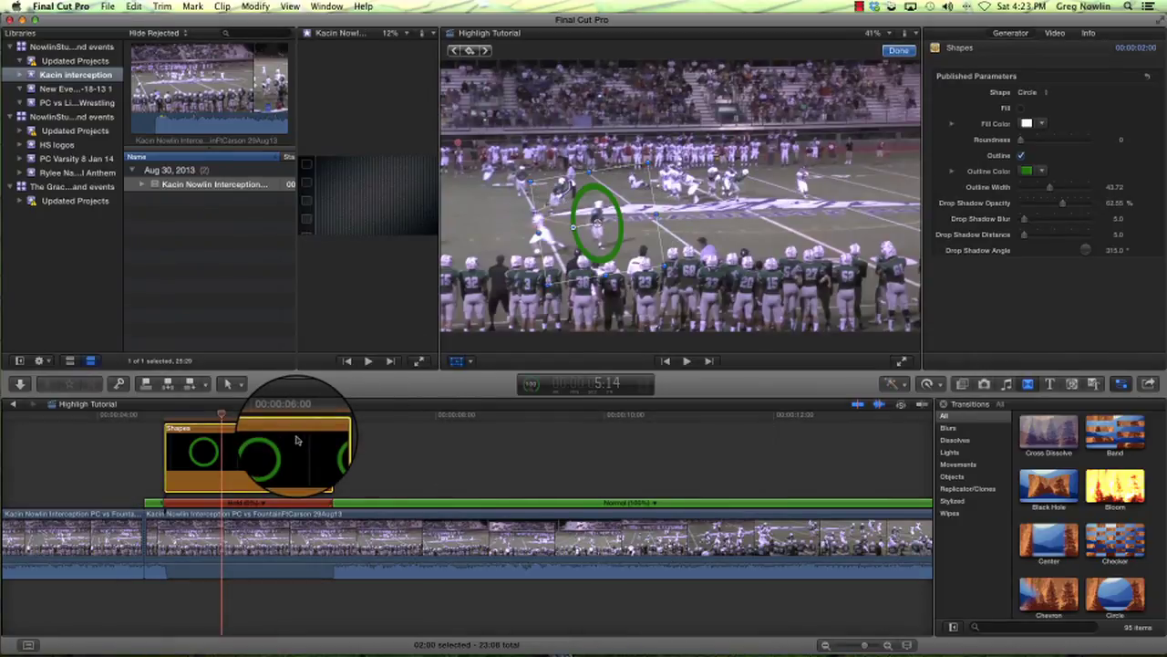
Add cross dissolves to both ends of the circle clip and play the section from before it.
key(super+t)
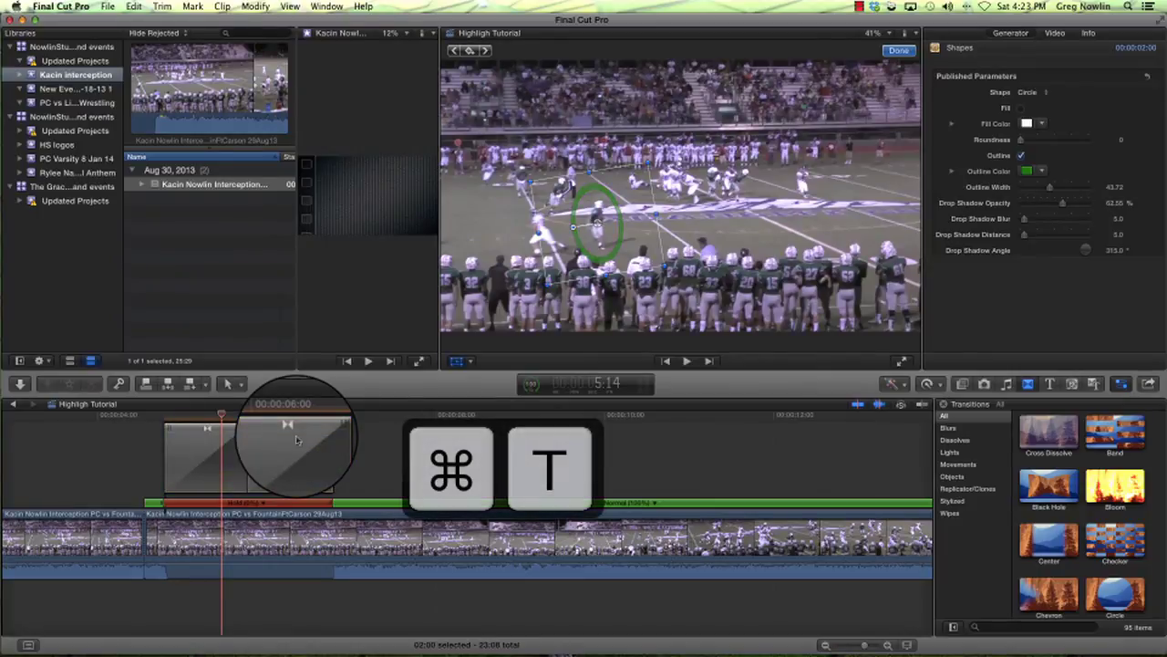
click(121, 415)
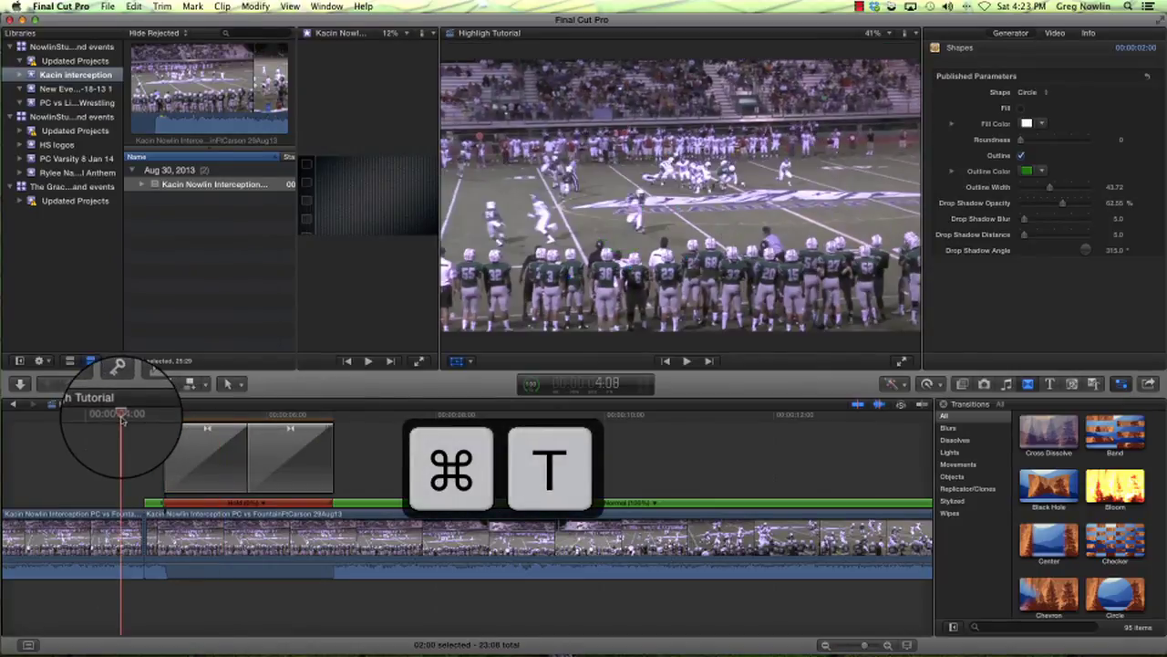
key(space)
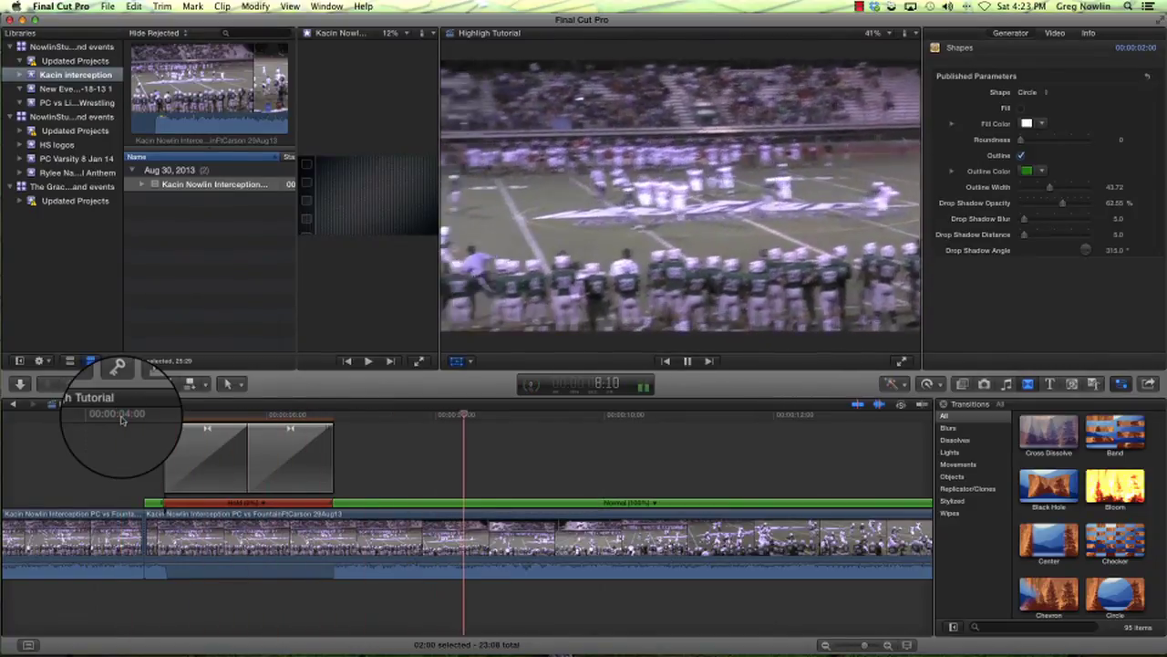
key(space)
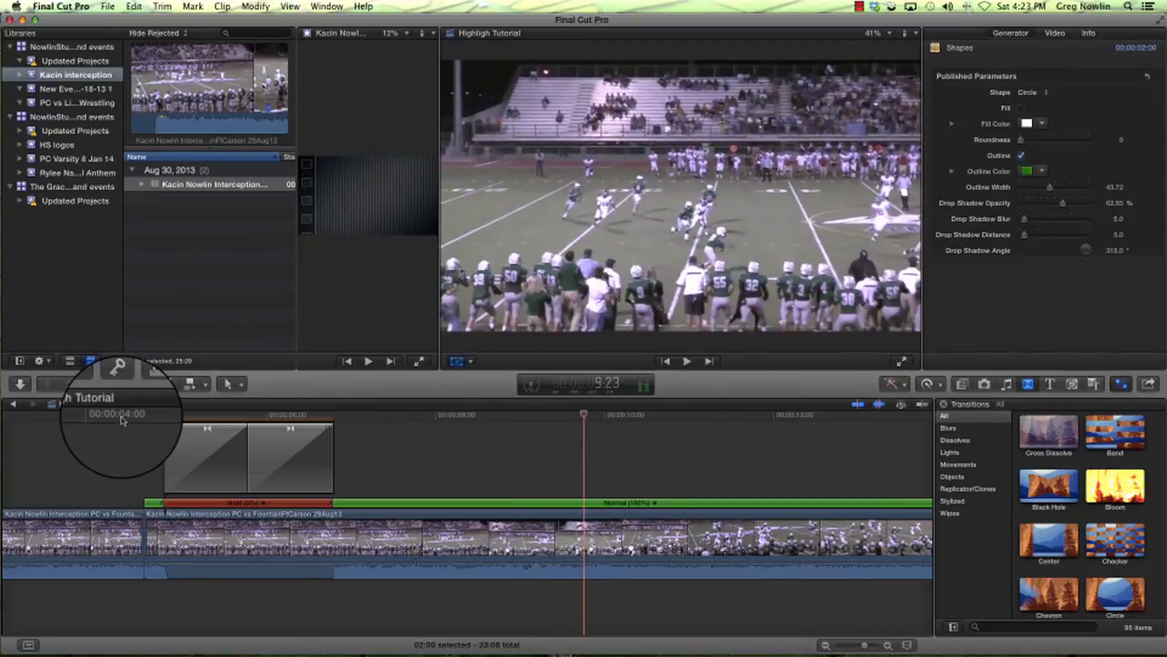